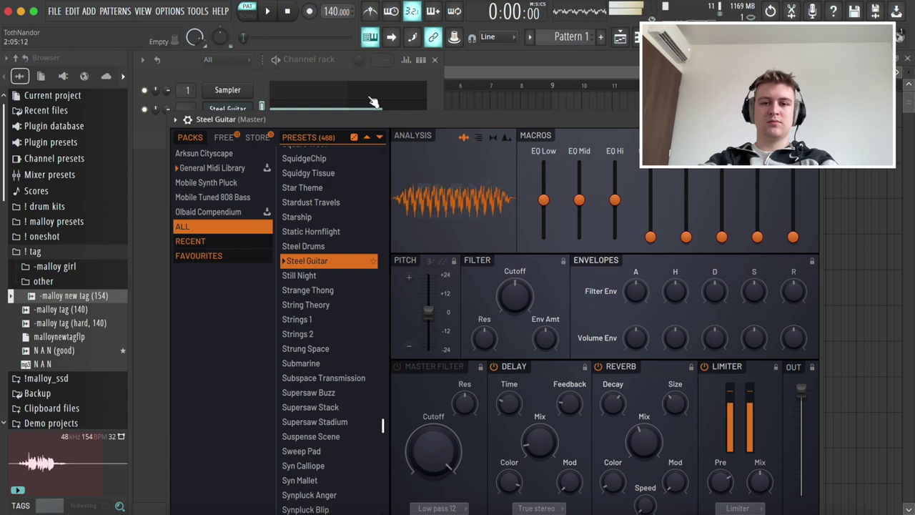
Open the piano roll of the Steel Guitar channel.
{"action": "right_click", "coordinate": [282, 390]}
{"action": "key", "text": "Escape"}
{"action": "left_click", "coordinate": [283, 110]}
{"action": "right_click", "coordinate": [272, 376]}
{"action": "left_click", "coordinate": [190, 400]}
{"action": "left_click_drag", "start_coordinate": [215, 352], "coordinate": [203, 340]}
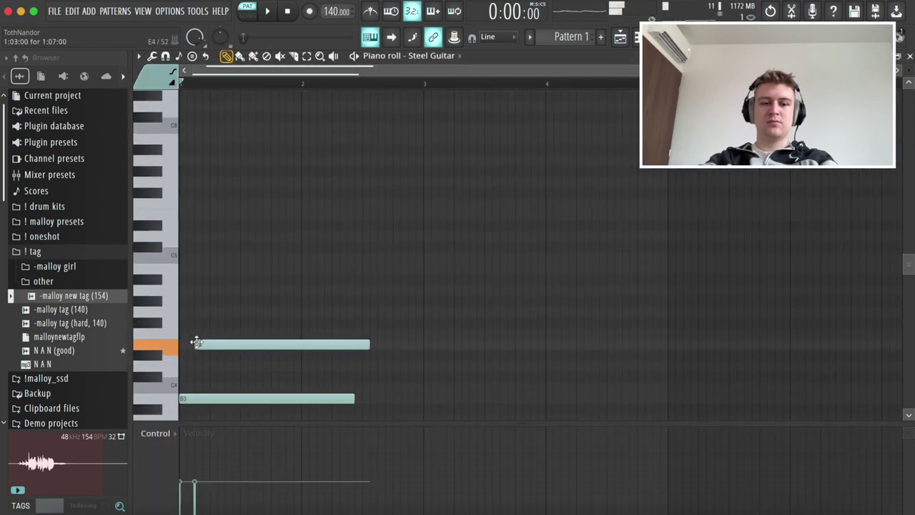
{"action": "left_click_drag", "start_coordinate": [212, 283], "coordinate": [211, 309]}
{"action": "key", "text": "space"}
{"action": "key", "text": "space"}
{"action": "right_click", "coordinate": [221, 304]}
{"action": "right_click", "coordinate": [214, 344]}
{"action": "left_click", "coordinate": [212, 356]}
{"action": "left_click_drag", "start_coordinate": [170, 378], "coordinate": [157, 265]}
{"action": "mouse_move", "coordinate": [210, 315]}
{"action": "left_mouse_down"}
{"action": "mouse_move", "coordinate": [208, 290]}
{"action": "mouse_move", "coordinate": [208, 305]}
{"action": "left_mouse_up"}
{"action": "key", "text": "space"}
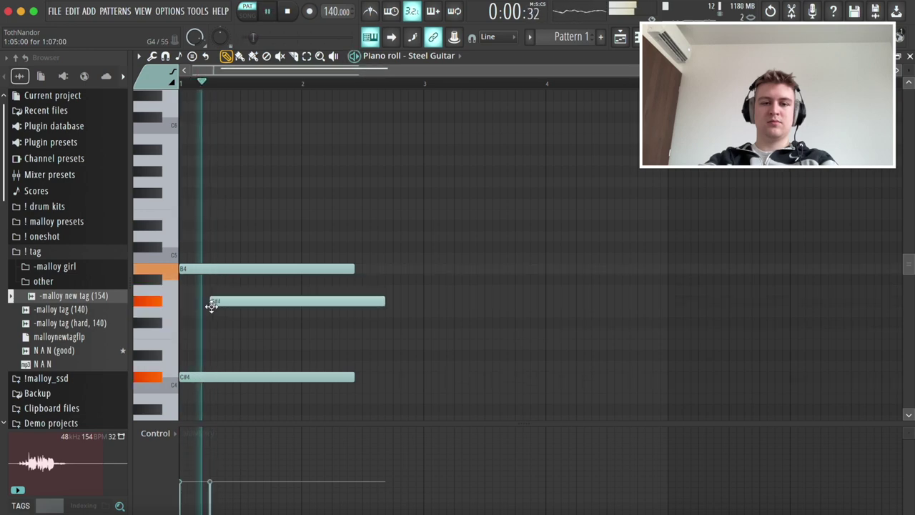
{"action": "left_click", "coordinate": [243, 205]}
{"action": "key", "text": "space"}
{"action": "left_click_drag", "start_coordinate": [242, 205], "coordinate": [243, 168]}
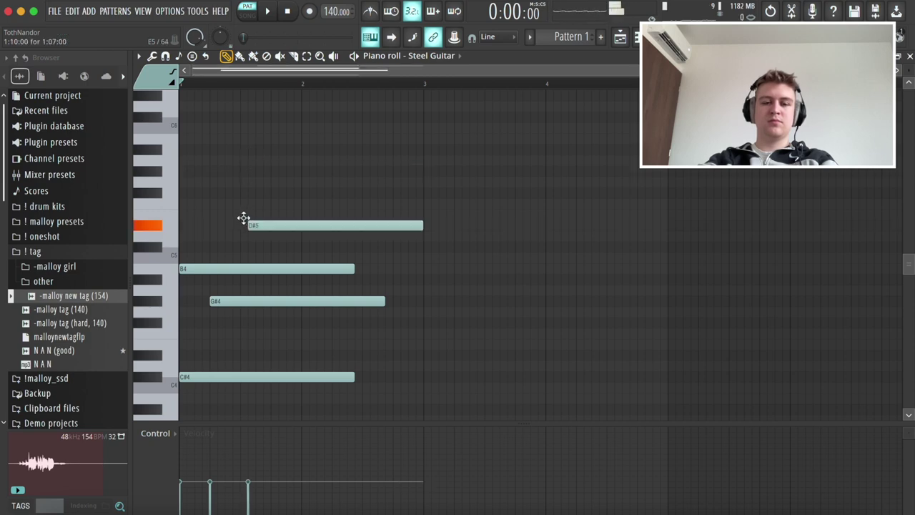
{"action": "key", "text": "space"}
{"action": "right_click", "coordinate": [263, 229]}
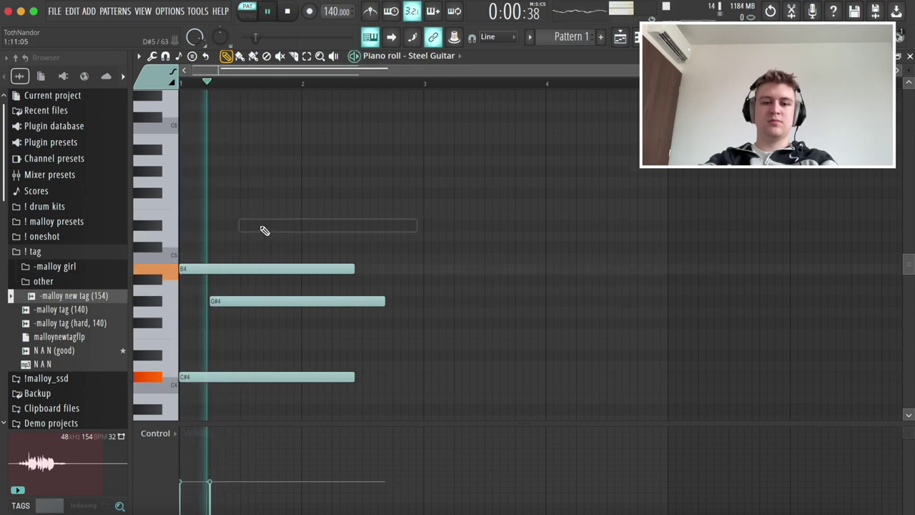
{"action": "left_click", "coordinate": [273, 226]}
{"action": "key", "text": "space"}
{"action": "left_click_drag", "start_coordinate": [295, 157], "coordinate": [302, 174]}
{"action": "key", "text": "space"}
{"action": "right_click", "coordinate": [315, 229]}
{"action": "left_click_drag", "start_coordinate": [307, 242], "coordinate": [304, 381]}
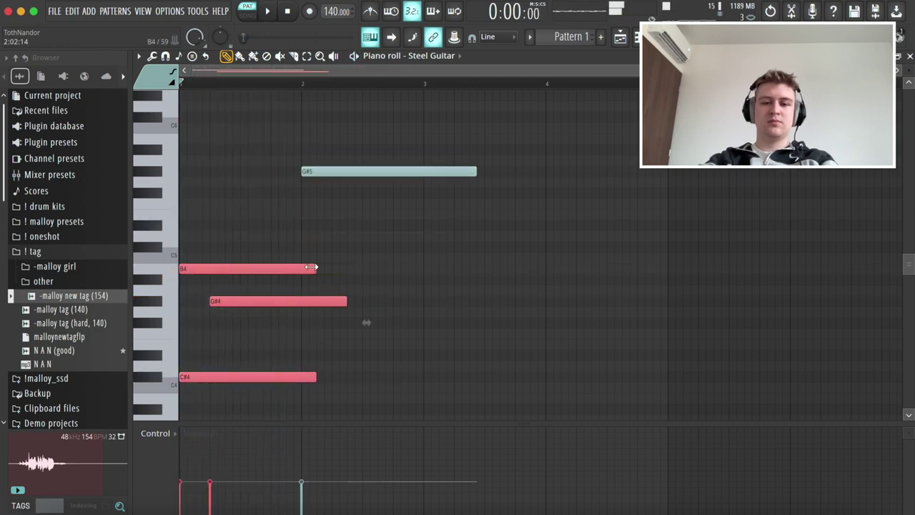
{"action": "left_click", "coordinate": [284, 336], "text": "super"}
{"action": "key", "text": "space"}
{"action": "left_click_drag", "start_coordinate": [280, 378], "coordinate": [287, 379]}
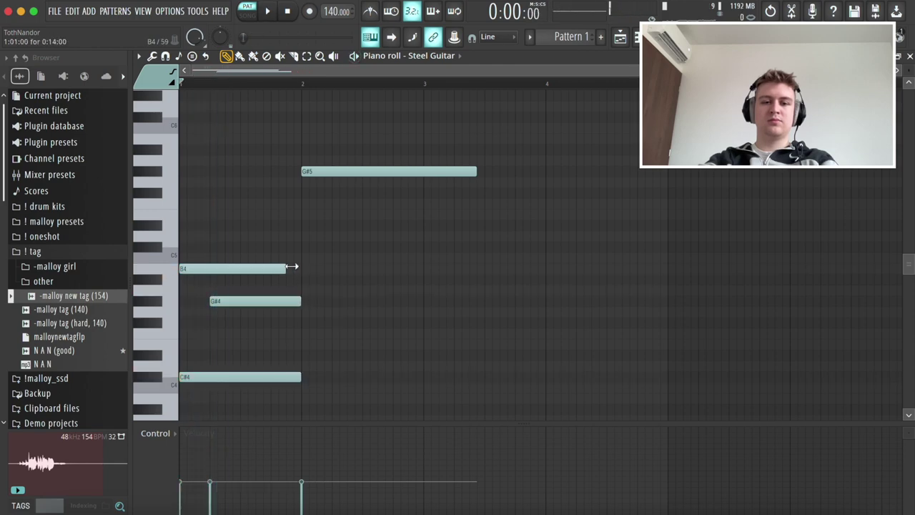
{"action": "left_click_drag", "start_coordinate": [296, 265], "coordinate": [292, 334]}
{"action": "key", "text": "ctrl+b"}
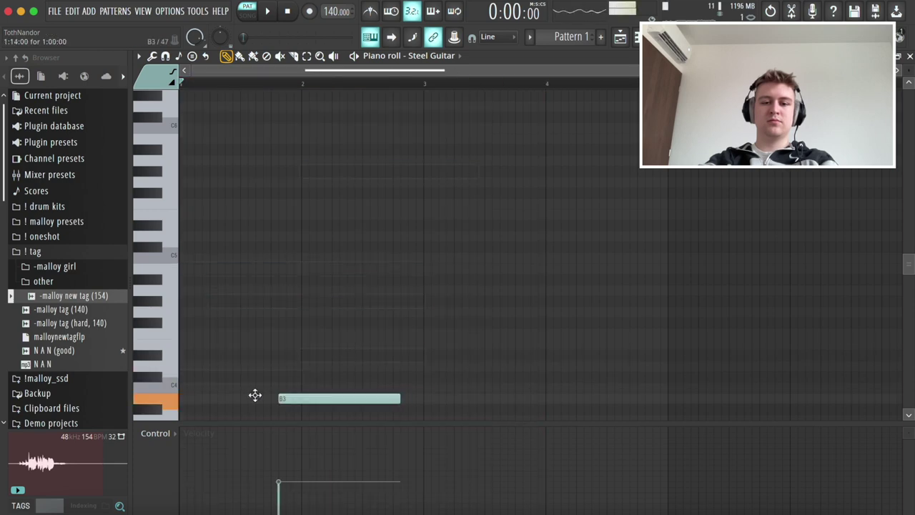
Place one-bar C4 and E5 notes together in bar 1.
{"action": "left_click_drag", "start_coordinate": [283, 394], "coordinate": [144, 383]}
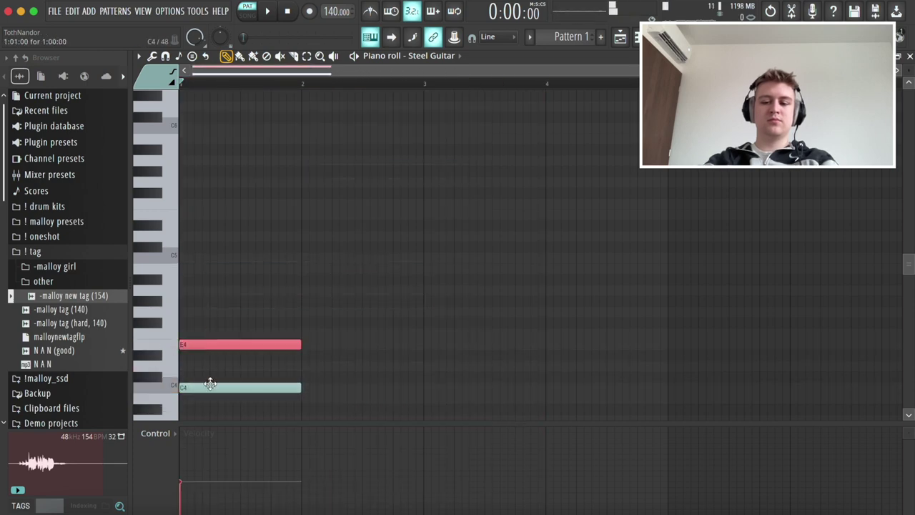
{"action": "key", "text": "ctrl+Up"}
{"action": "key", "text": "ctrl+d"}
{"action": "key", "text": "space"}
Copy the bar 1 note pair to bar 2 as D4 and F#5, and to bar 3 as E4 and G5.
{"action": "left_click_drag", "start_coordinate": [256, 417], "coordinate": [251, 174]}
{"action": "left_click_drag", "start_coordinate": [250, 215], "coordinate": [350, 199]}
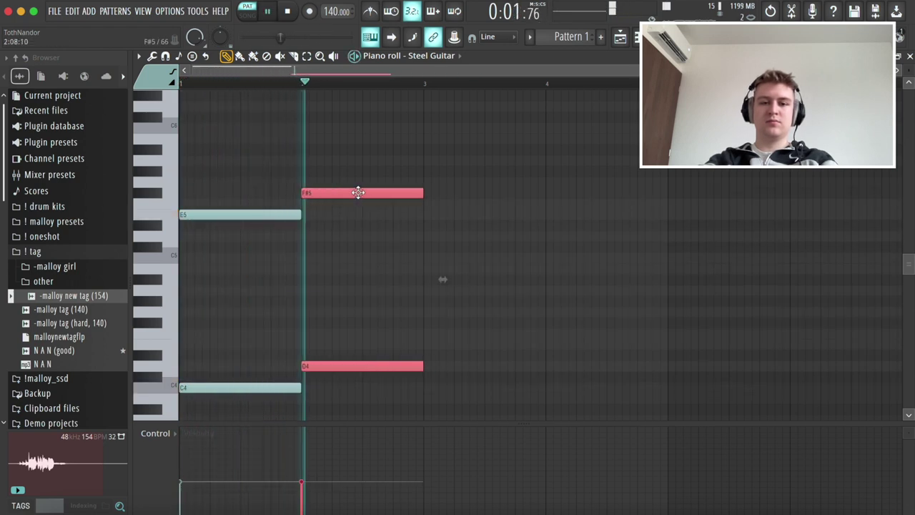
{"action": "left_click_drag", "start_coordinate": [333, 363], "coordinate": [449, 341]}
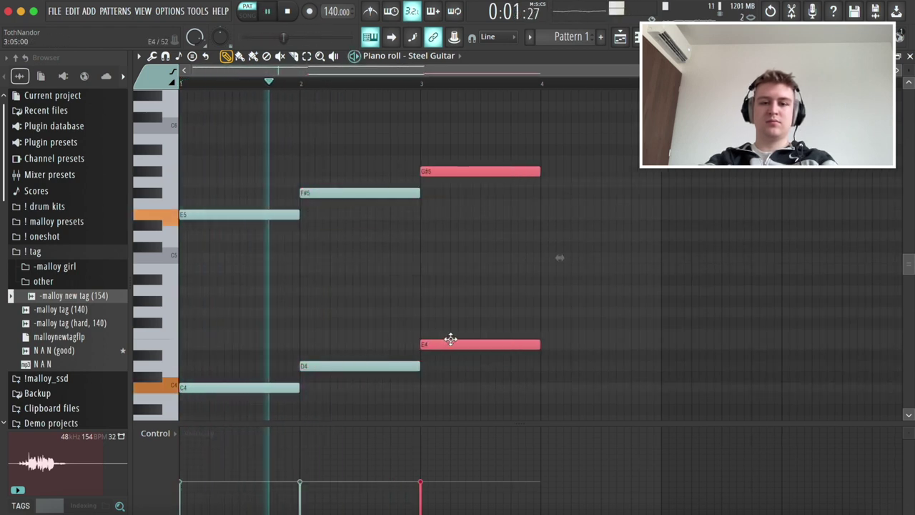
{"action": "key", "text": "ctrl+d"}
{"action": "left_click_drag", "start_coordinate": [441, 171], "coordinate": [440, 184]}
Repeat the E4 and G5 pair in bar 4, and duplicate the four-bar progression into bars 5 to 8.
{"action": "key", "text": "ctrl+a"}
{"action": "key", "text": "ctrl+d"}
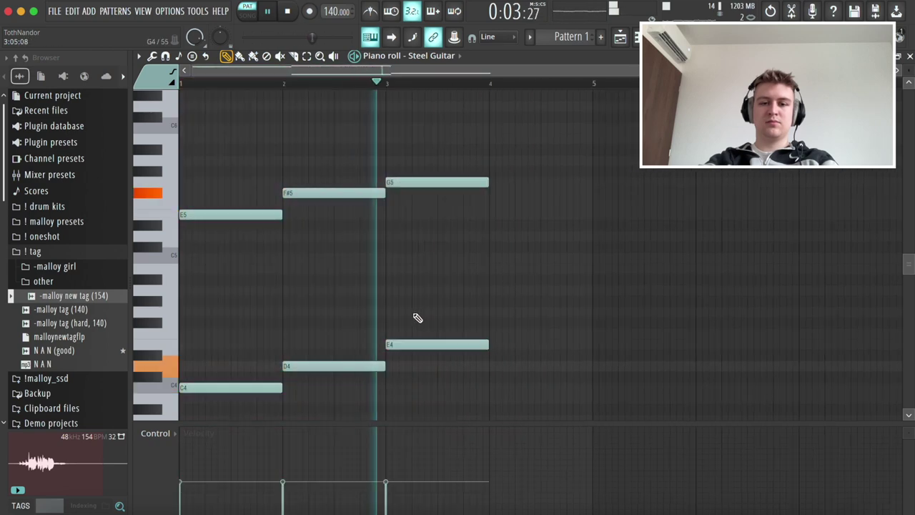
{"action": "left_click_drag", "start_coordinate": [391, 366], "coordinate": [413, 141]}
{"action": "key", "text": "ctrl+b"}
{"action": "key", "text": "ctrl+a"}
{"action": "key", "text": "ctrl+b"}
{"action": "scroll", "coordinate": [495, 270], "scroll_direction": "down", "scroll_amount": 3}
{"action": "key", "text": "ctrl+d"}
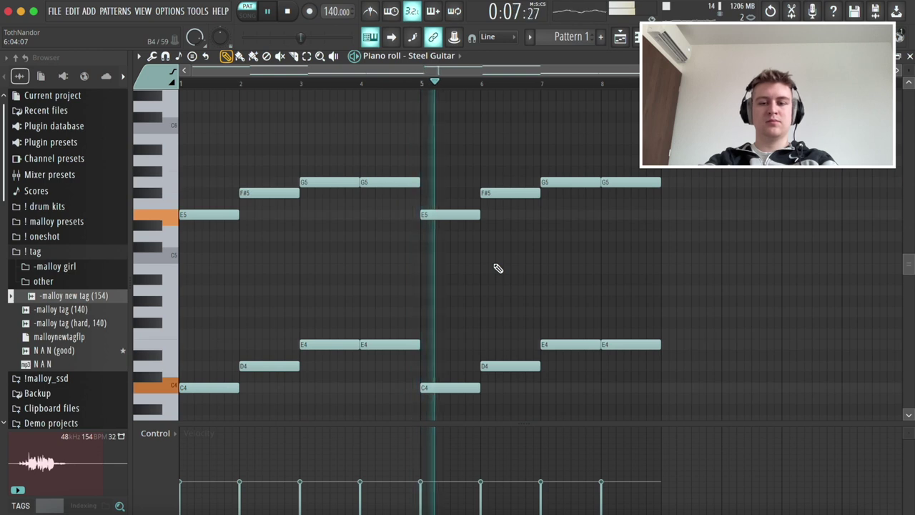
Raise the bar 7 pair to G4 and B5, and split bar 8 into half-bar pairs of E4 with G5 and D4 with F#5.
{"action": "left_click_drag", "start_coordinate": [570, 354], "coordinate": [557, 178]}
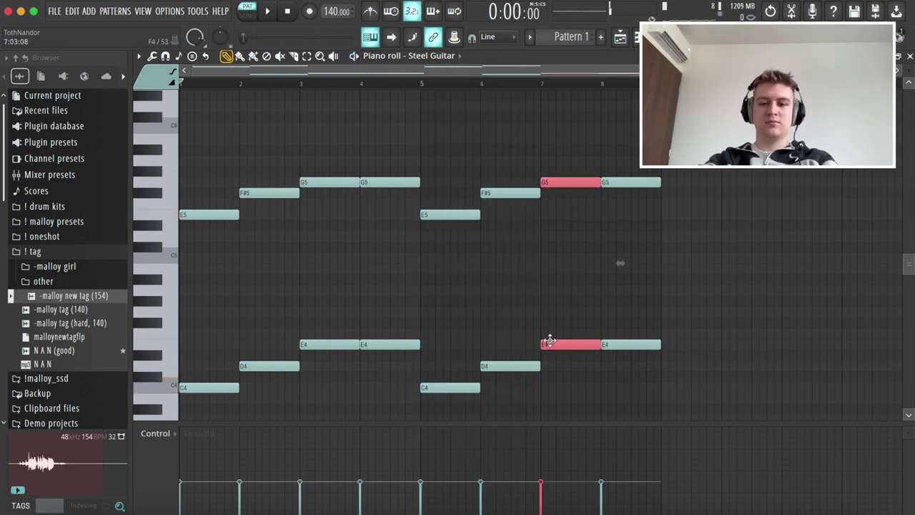
{"action": "left_click_drag", "start_coordinate": [550, 340], "coordinate": [549, 308]}
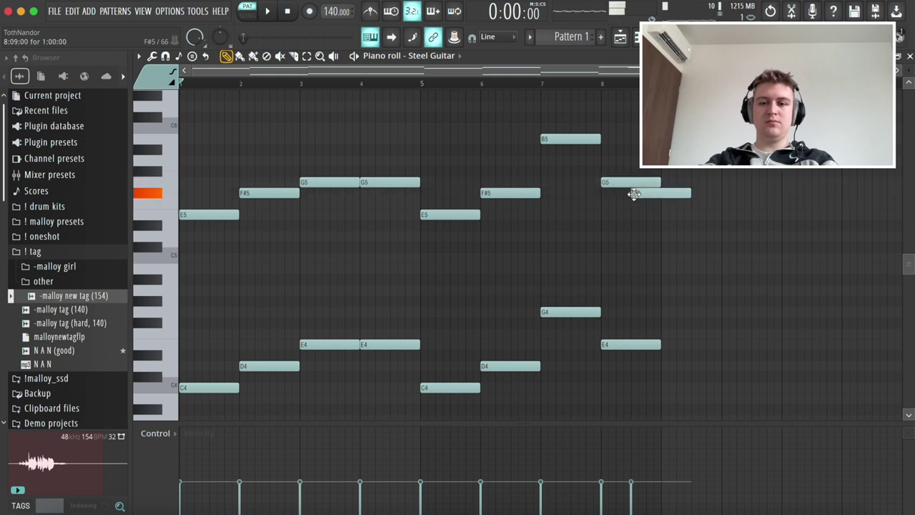
{"action": "left_click", "coordinate": [624, 347], "text": "ctrl"}
{"action": "left_click_drag", "start_coordinate": [619, 157], "coordinate": [680, 380]}
{"action": "left_click_drag", "start_coordinate": [665, 346], "coordinate": [625, 348]}
{"action": "key", "text": "super+z"}
{"action": "left_click", "coordinate": [649, 311], "text": "super"}
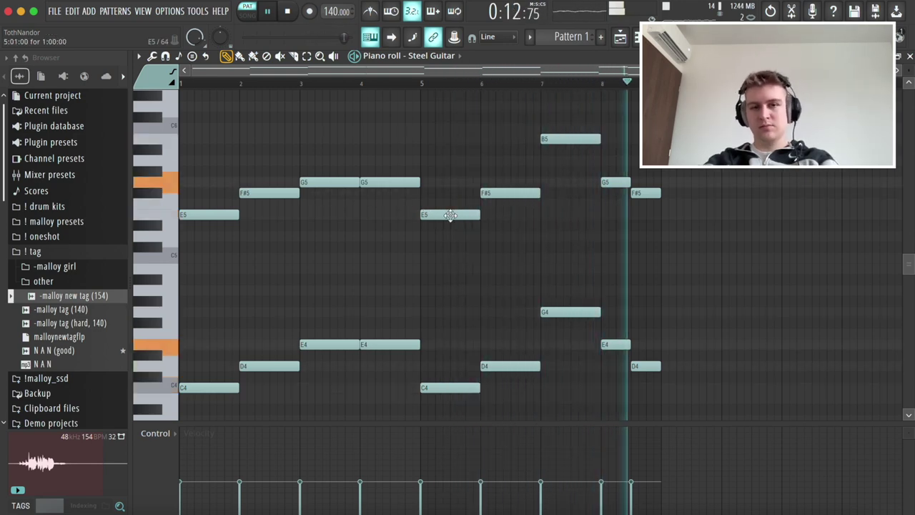
Add a row of repeated half-bar G4 notes starting at 1:05 and running through bar 8.
{"action": "left_click", "coordinate": [199, 149]}
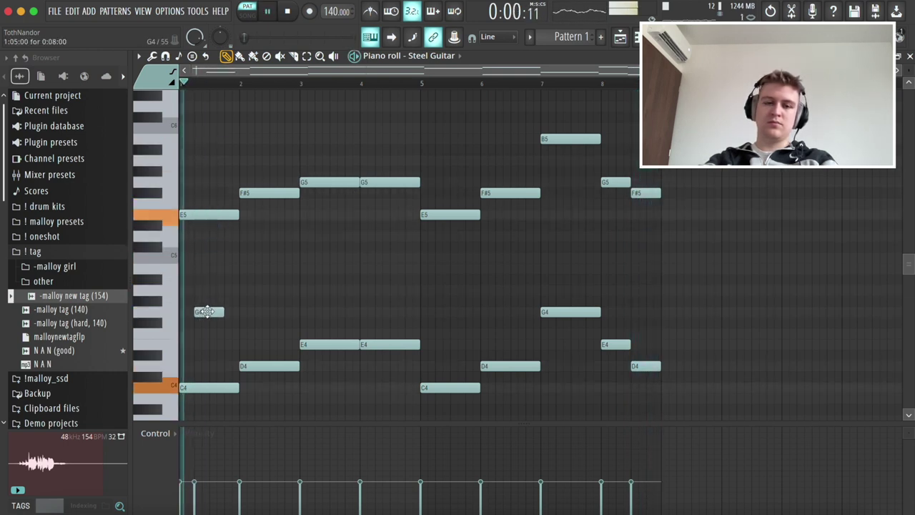
{"action": "left_click", "coordinate": [230, 312]}
{"action": "mouse_move", "coordinate": [264, 313]}
{"action": "left_mouse_down"}
{"action": "mouse_move", "coordinate": [210, 314]}
{"action": "mouse_move", "coordinate": [276, 318]}
{"action": "mouse_move", "coordinate": [268, 317]}
{"action": "left_mouse_up"}
{"action": "left_click_drag", "start_coordinate": [205, 315], "coordinate": [323, 317]}
{"action": "key", "text": "space"}
{"action": "key", "text": "space"}
{"action": "mouse_move", "coordinate": [444, 313]}
{"action": "left_mouse_down"}
{"action": "mouse_move", "coordinate": [208, 318]}
{"action": "mouse_move", "coordinate": [448, 315]}
{"action": "left_mouse_up"}
{"action": "key", "text": "super+a"}
{"action": "key", "text": "super+d"}
Raise the repeated G4 notes to A4 from 6:05 and B4 from 7:05, and lower the last one to F#4, trimmed to the end of bar 8.
{"action": "left_click_drag", "start_coordinate": [529, 314], "coordinate": [510, 289]}
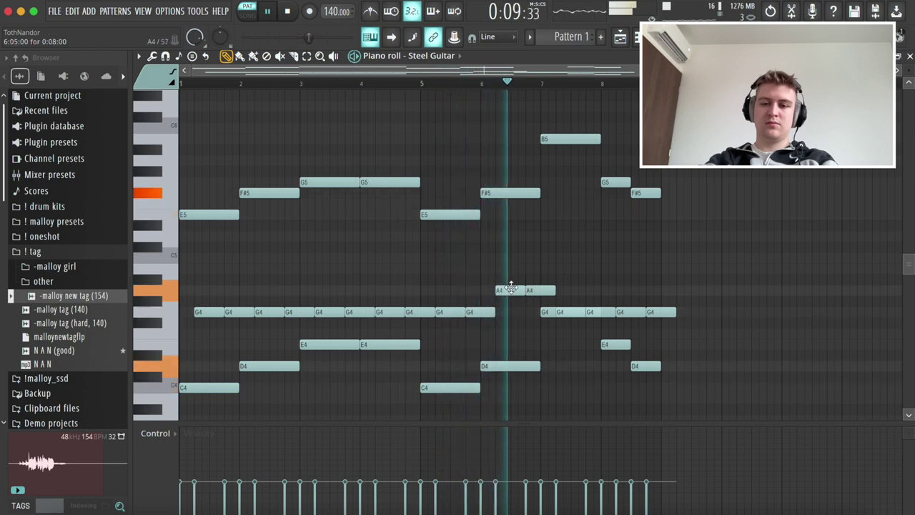
{"action": "key", "text": "space"}
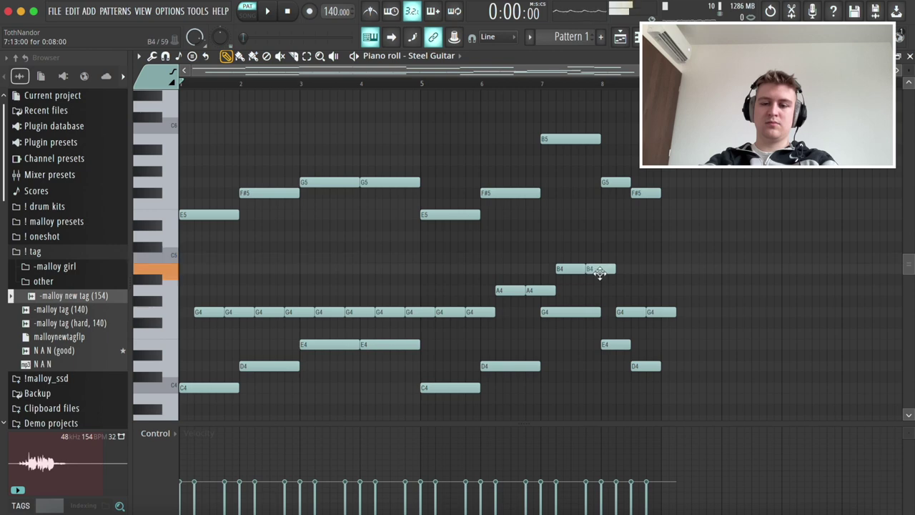
{"action": "key", "text": "space"}
{"action": "key", "text": "space"}
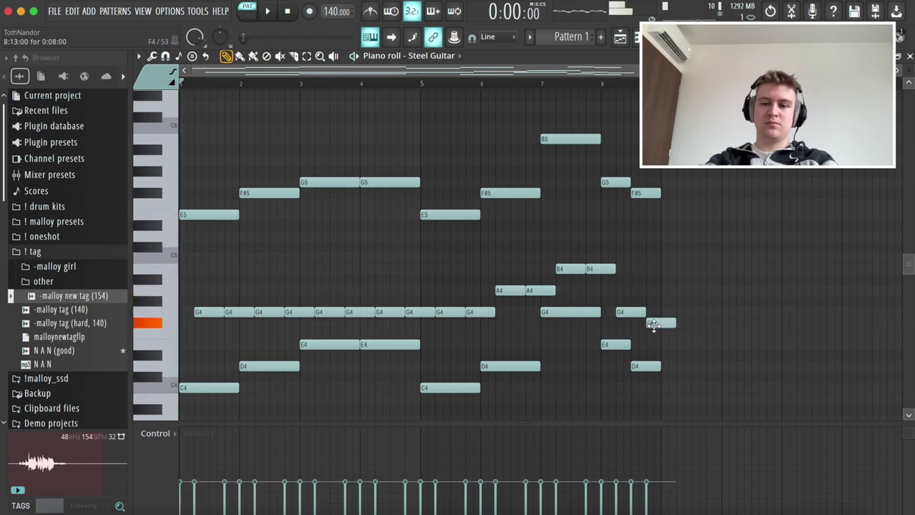
{"action": "key", "text": "space"}
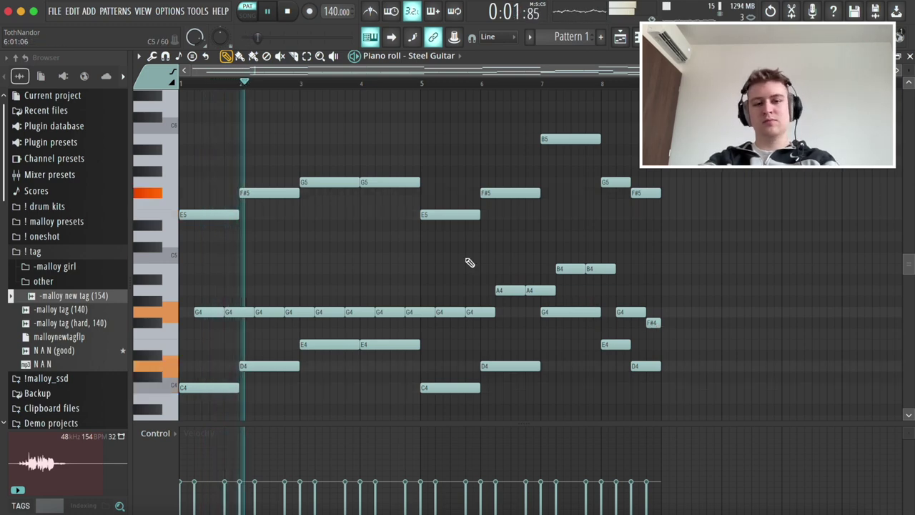
Add a half-bar B5 at the start of bar 1 and a half-bar G5 at 1:03.
{"action": "scroll", "coordinate": [200, 217], "scroll_direction": "up", "scroll_amount": 3}
{"action": "key", "text": "space"}
{"action": "left_click", "coordinate": [185, 205]}
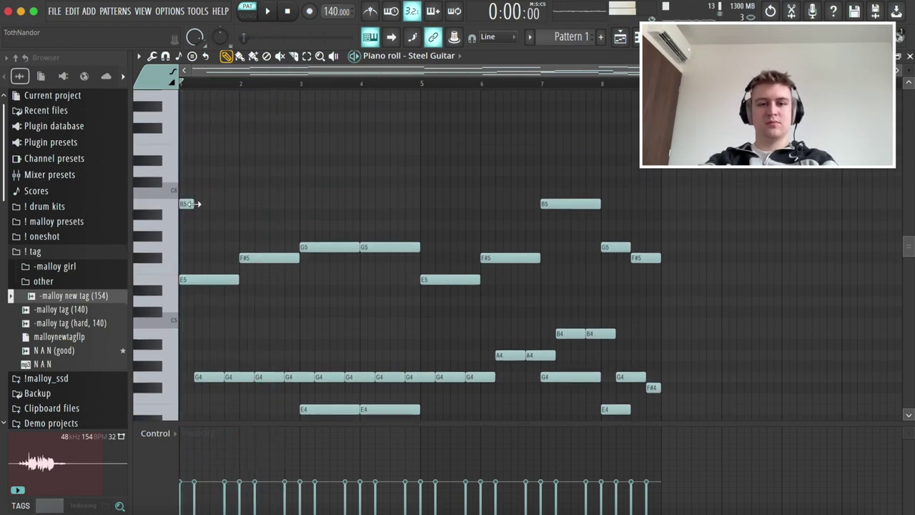
{"action": "key", "text": "space"}
{"action": "left_click", "coordinate": [204, 236]}
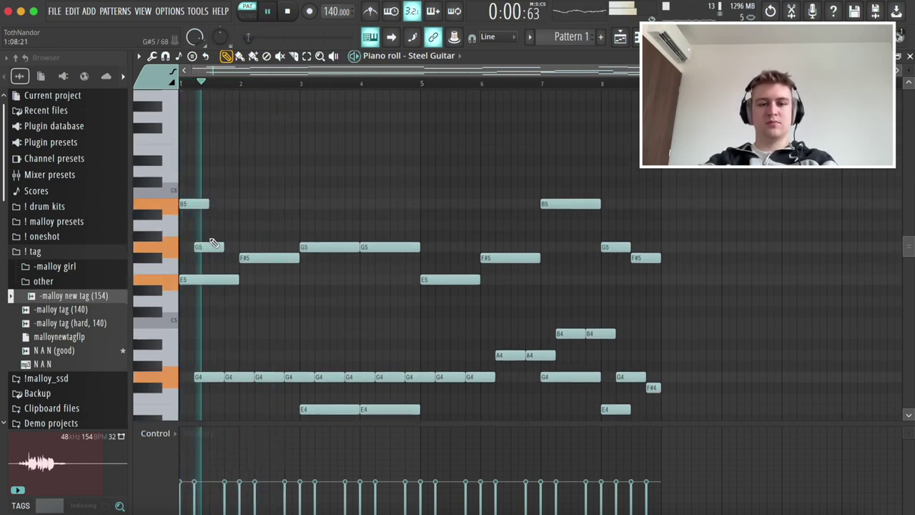
{"action": "right_click", "coordinate": [206, 247]}
{"action": "left_click_drag", "start_coordinate": [185, 244], "coordinate": [186, 241]}
Continue the bar 1 melody with a half-bar F#5 at 1:09 and a half-bar G5 at 1:11.
{"action": "key", "text": "space"}
{"action": "key", "text": "space"}
{"action": "key", "text": "space"}
{"action": "key", "text": "space"}
{"action": "left_click", "coordinate": [212, 257]}
{"action": "left_click", "coordinate": [220, 246]}
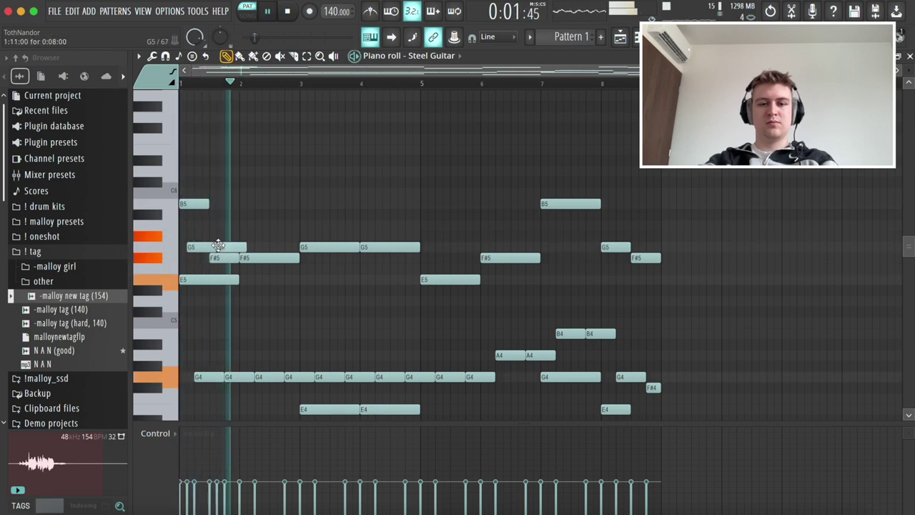
{"action": "key", "text": "space"}
{"action": "key", "text": "space"}
Select the four added melody notes in bar 1 and cut them from the Steel Guitar part.
{"action": "left_click_drag", "start_coordinate": [225, 265], "coordinate": [198, 205]}
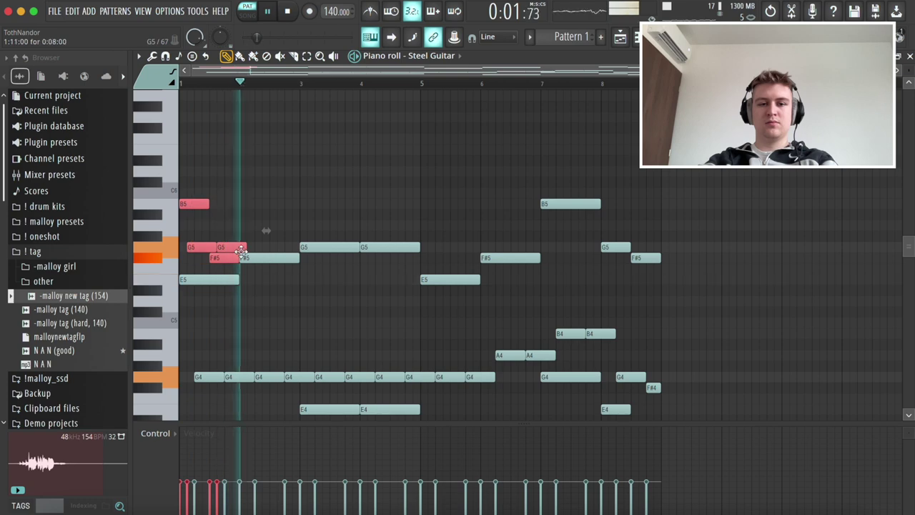
{"action": "left_click", "coordinate": [265, 229], "text": "ctrl"}
{"action": "key", "text": "space"}
{"action": "key", "text": "space"}
{"action": "left_click", "coordinate": [223, 260], "text": "ctrl"}
{"action": "left_click_drag", "start_coordinate": [233, 247], "coordinate": [200, 206]}
{"action": "key", "text": "Delete"}
Clone the Steel Guitar channel in the channel rack.
{"action": "key", "text": "F7"}
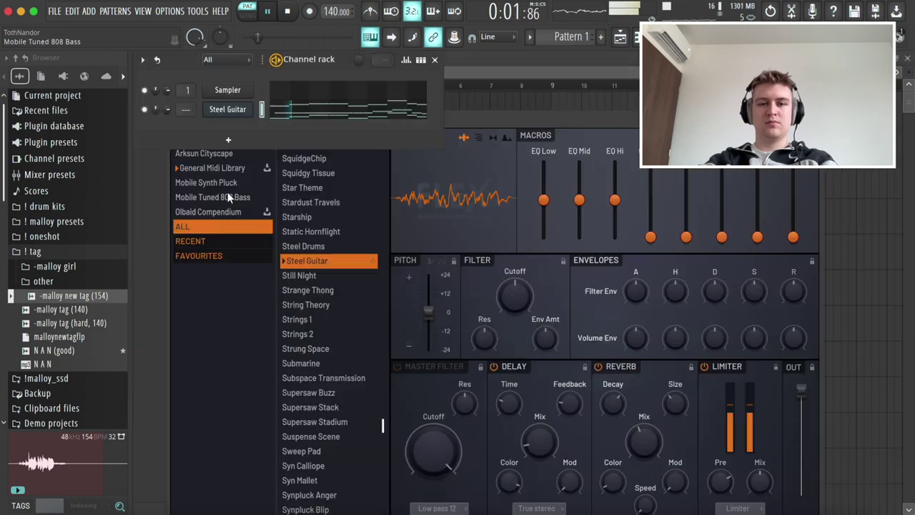
{"action": "right_click", "coordinate": [226, 112]}
{"action": "left_click", "coordinate": [290, 232]}
{"action": "key", "text": "Escape"}
Paste the melody notes into the cloned channel's piano roll and raise them one octave.
{"action": "key", "text": "F7"}
{"action": "key", "text": "super+v"}
{"action": "key", "text": "space"}
{"action": "key", "text": "space"}
{"action": "key", "text": "ctrl+Up"}
{"action": "key", "text": "ctrl+d"}
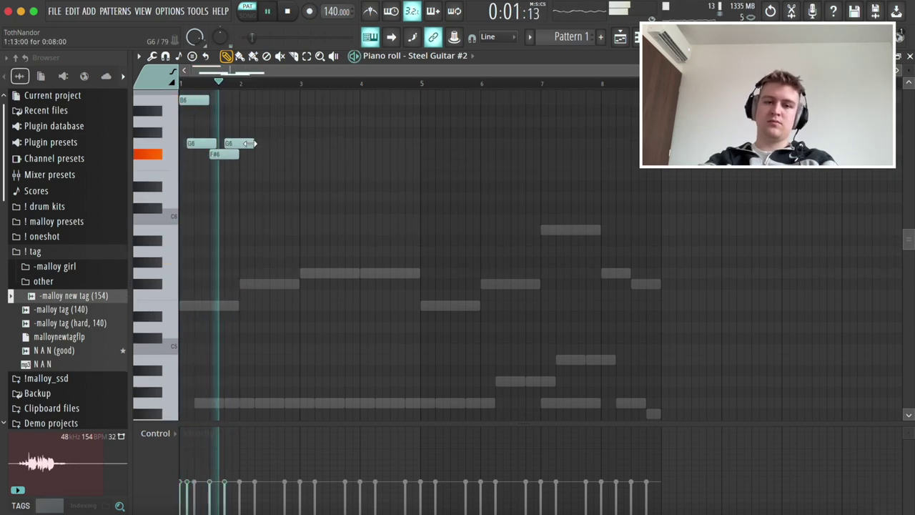
Rebuild the bar 1 melody with shorter notes: B6 at 1:01, G6 at 1:05, F#6 at 1:09 and G6 at 1:13.
{"action": "key", "text": "ctrl+b"}
{"action": "key", "text": "ctrl+a"}
{"action": "key", "text": "Delete"}
{"action": "key", "text": "space"}
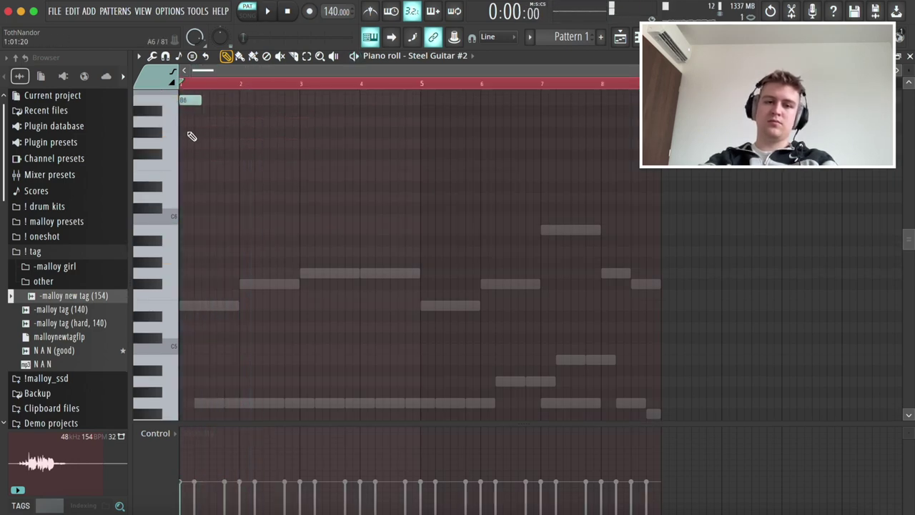
{"action": "left_click", "coordinate": [227, 145]}
{"action": "key", "text": "ctrl+d"}
{"action": "left_click_drag", "start_coordinate": [245, 147], "coordinate": [238, 146]}
Duplicate the bar 1 melody so that it fills all eight bars.
{"action": "key", "text": "ctrl+b"}
{"action": "key", "text": "ctrl+a"}
{"action": "key", "text": "ctrl+d"}
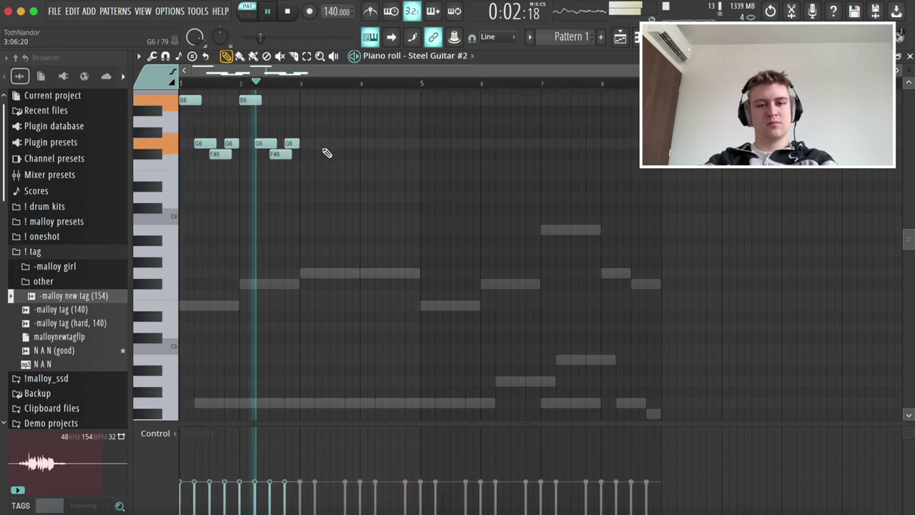
{"action": "key", "text": "ctrl+b"}
{"action": "key", "text": "ctrl+d"}
{"action": "key", "text": "ctrl+b"}
{"action": "key", "text": "ctrl+d"}
In the original Steel Guitar piano roll, add half-bar notes: B4 at 5:13, D5 at 6:13 and D5 at 7:13.
{"action": "key", "text": "Escape"}
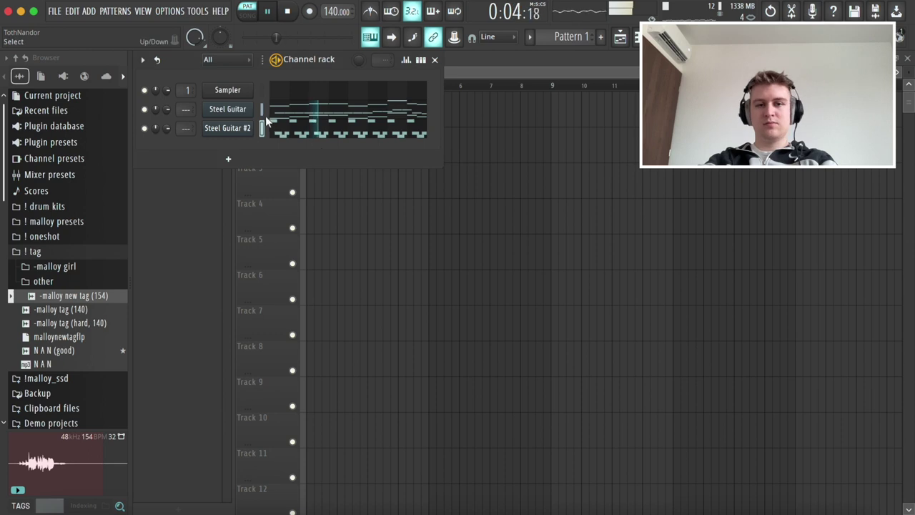
{"action": "left_click", "coordinate": [274, 112]}
{"action": "scroll", "coordinate": [226, 237], "scroll_direction": "down", "scroll_amount": 6}
{"action": "scroll", "coordinate": [226, 237], "scroll_direction": "up", "scroll_amount": 2}
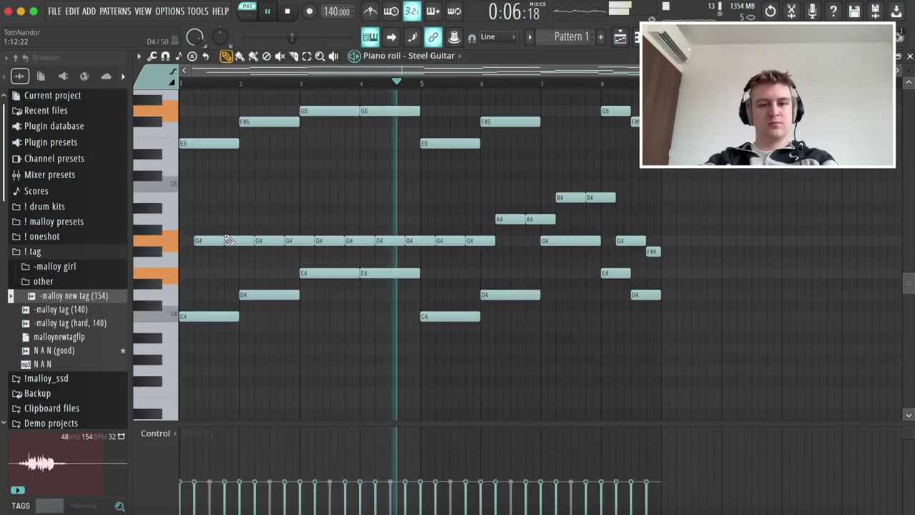
{"action": "scroll", "coordinate": [228, 239], "scroll_direction": "up", "scroll_amount": 2}
{"action": "key", "text": "space"}
{"action": "left_click", "coordinate": [476, 227]}
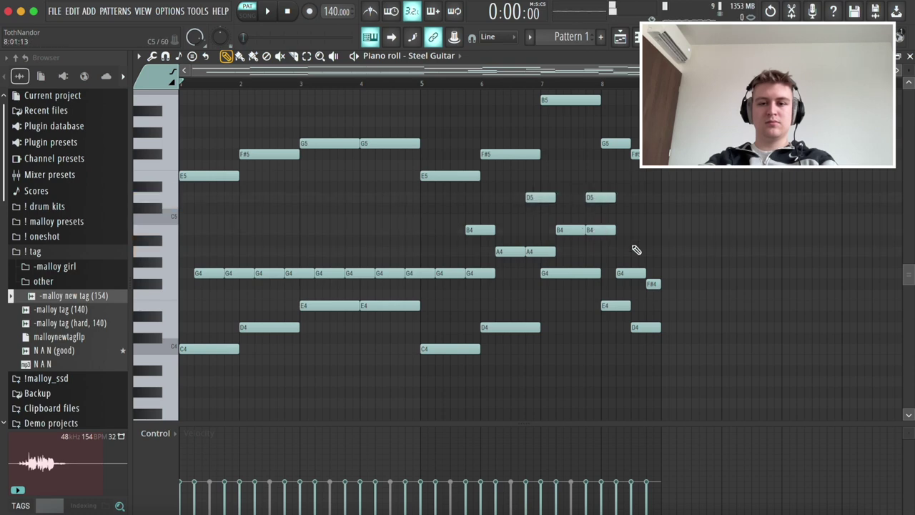
Play the pattern from bar 5 to check the melody, and return to the channel rack.
{"action": "key", "text": "space"}
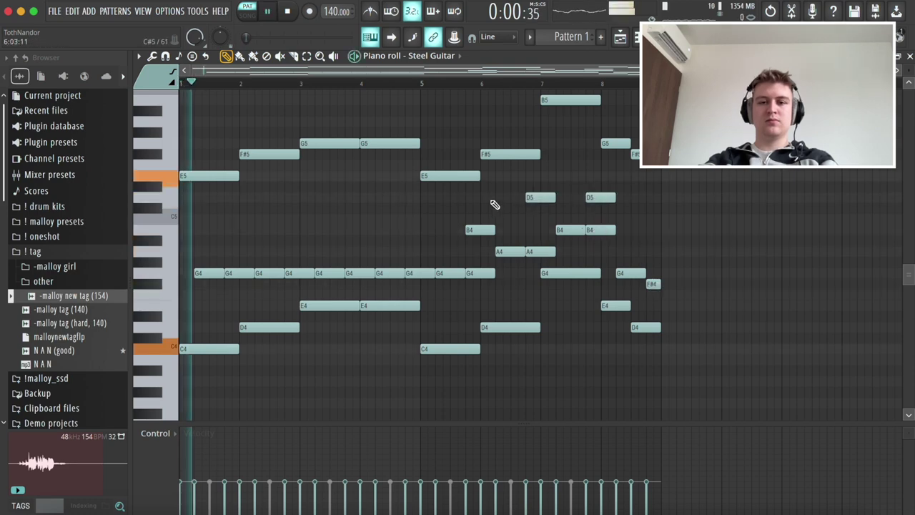
{"action": "left_click", "coordinate": [465, 80]}
{"action": "left_click", "coordinate": [420, 81]}
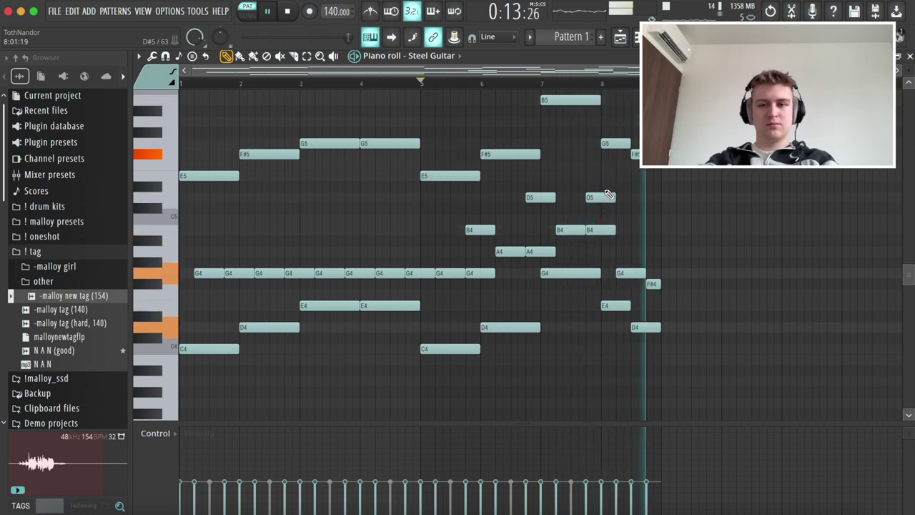
{"action": "key", "text": "Escape"}
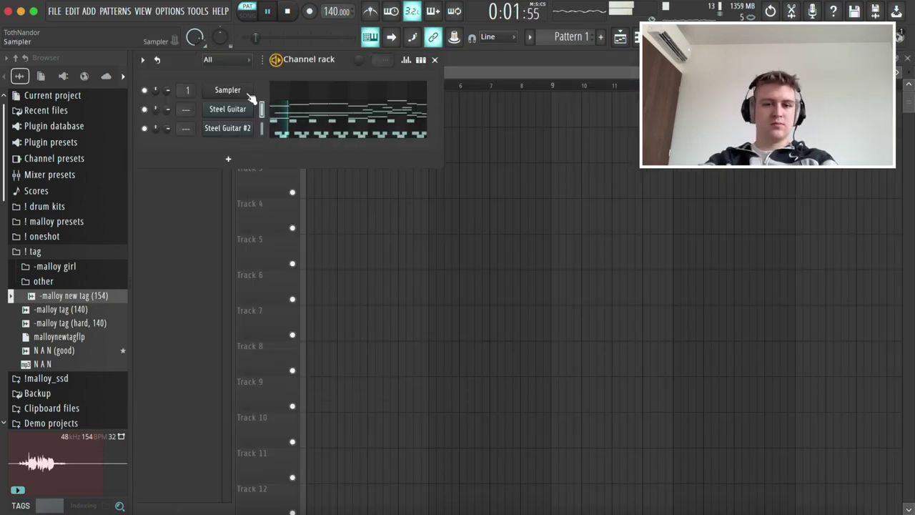
{"action": "left_click", "coordinate": [218, 155]}
{"action": "left_click", "coordinate": [172, 137]}
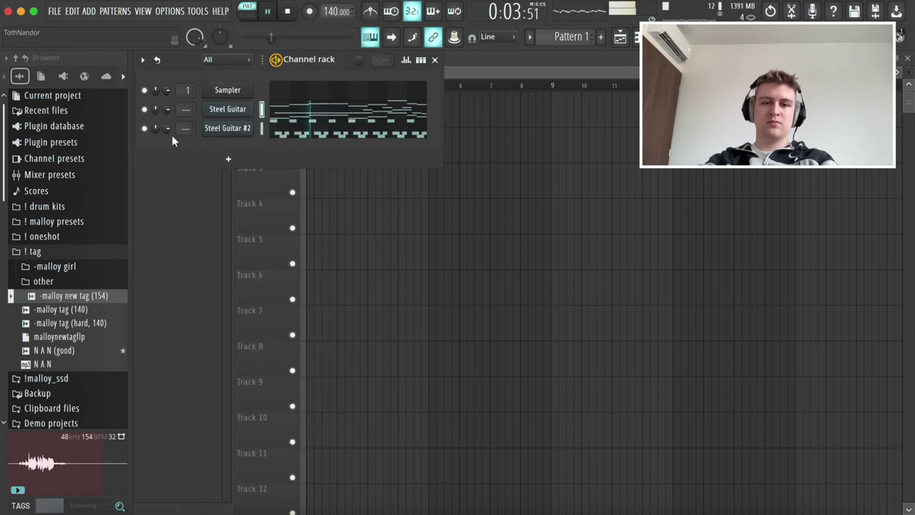
Solo the Steel Guitar #2 channel and change its FLEX preset to Celeste.
{"action": "left_click", "coordinate": [229, 128]}
{"action": "scroll", "coordinate": [324, 344], "scroll_direction": "down", "scroll_amount": 12}
{"action": "key", "text": "Escape"}
{"action": "right_click", "coordinate": [145, 130]}
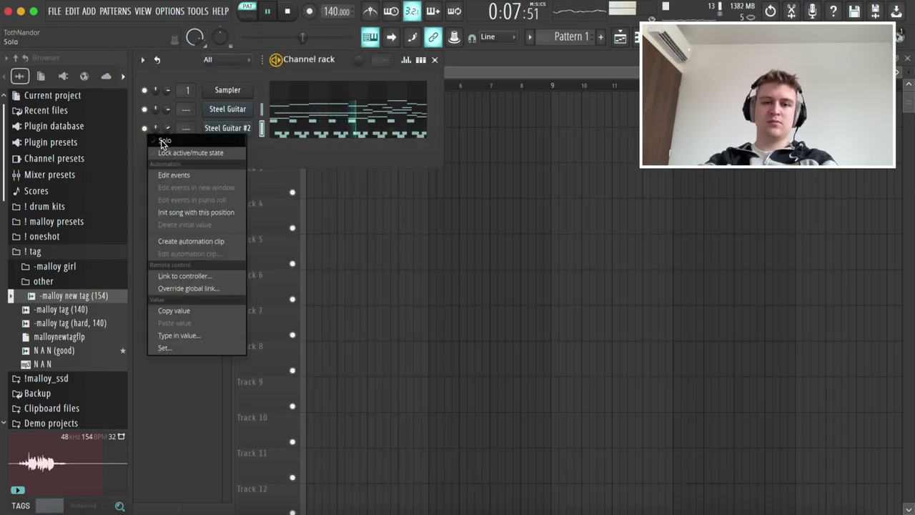
{"action": "left_click", "coordinate": [161, 140]}
{"action": "left_click", "coordinate": [220, 129]}
{"action": "scroll", "coordinate": [322, 363], "scroll_direction": "down", "scroll_amount": 9}
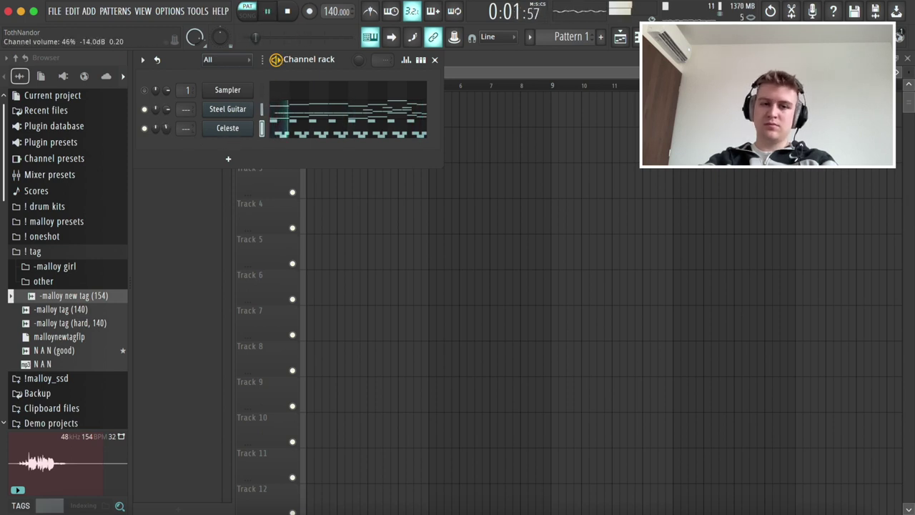
Clone the Steel Guitar channel and audition General Midi Library presets for the clone, including Tinke Bell.
{"action": "right_click", "coordinate": [232, 113]}
{"action": "left_click", "coordinate": [281, 227]}
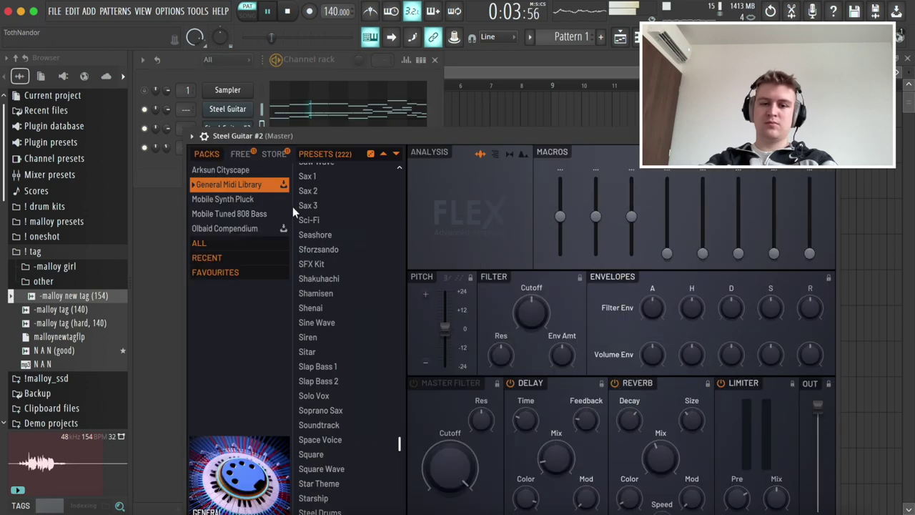
{"action": "scroll", "coordinate": [329, 287], "scroll_direction": "down", "scroll_amount": 2}
{"action": "left_click", "coordinate": [328, 369]}
{"action": "left_click", "coordinate": [328, 383]}
{"action": "scroll", "coordinate": [322, 382], "scroll_direction": "down", "scroll_amount": 5}
{"action": "left_click", "coordinate": [318, 382]}
{"action": "scroll", "coordinate": [314, 382], "scroll_direction": "down", "scroll_amount": 5}
{"action": "left_click", "coordinate": [370, 388]}
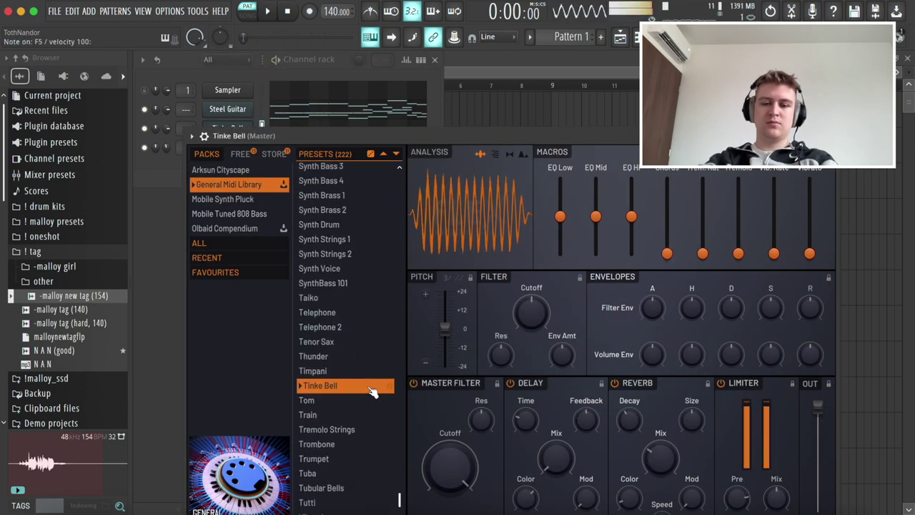
Audition Vibraphone and Voice Oohs for the cloned channel, choose the Warm Pad preset and play the pattern.
{"action": "left_click", "coordinate": [343, 414]}
{"action": "scroll", "coordinate": [343, 415], "scroll_direction": "down", "scroll_amount": 4}
{"action": "left_click", "coordinate": [341, 406]}
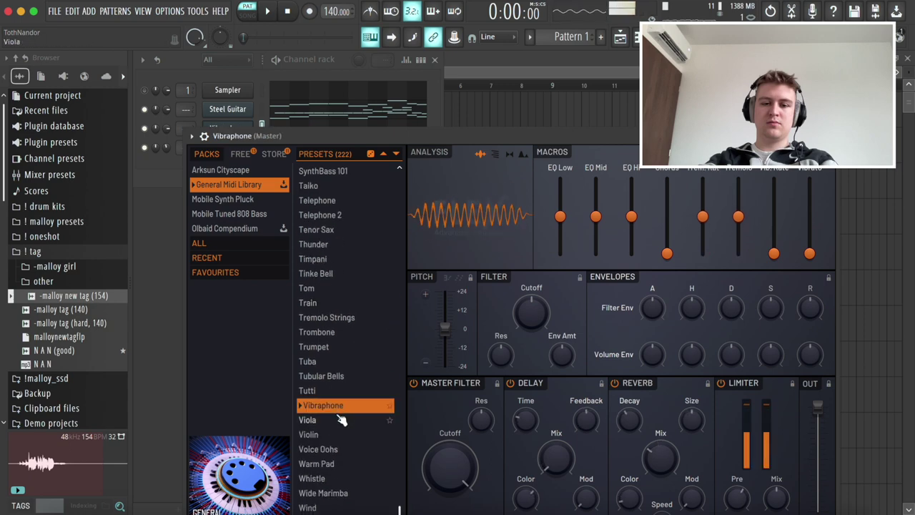
{"action": "left_click", "coordinate": [328, 377]}
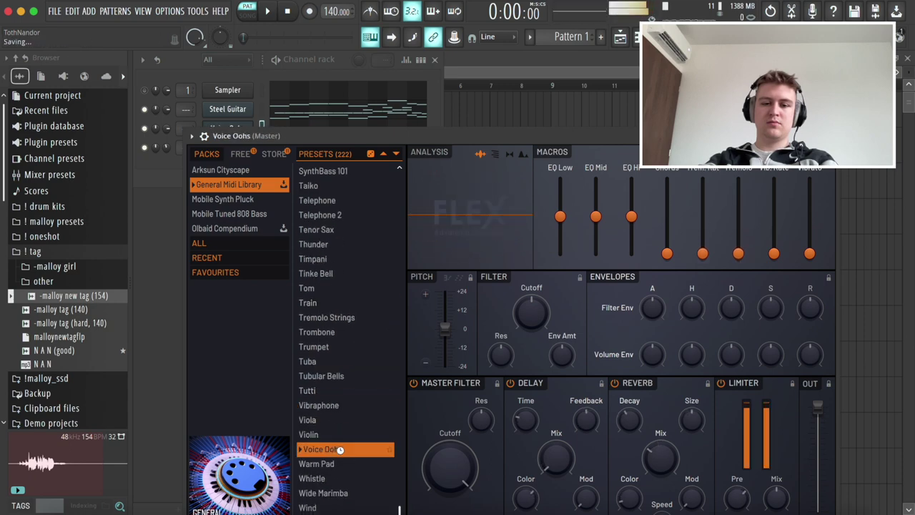
{"action": "left_click", "coordinate": [318, 449]}
{"action": "scroll", "coordinate": [344, 455], "scroll_direction": "down", "scroll_amount": 1}
{"action": "left_click", "coordinate": [333, 431]}
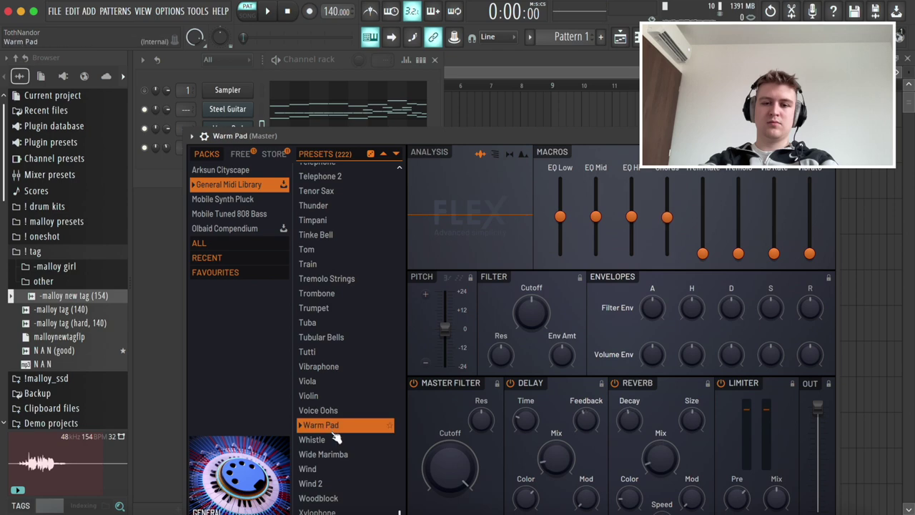
{"action": "key", "text": "space"}
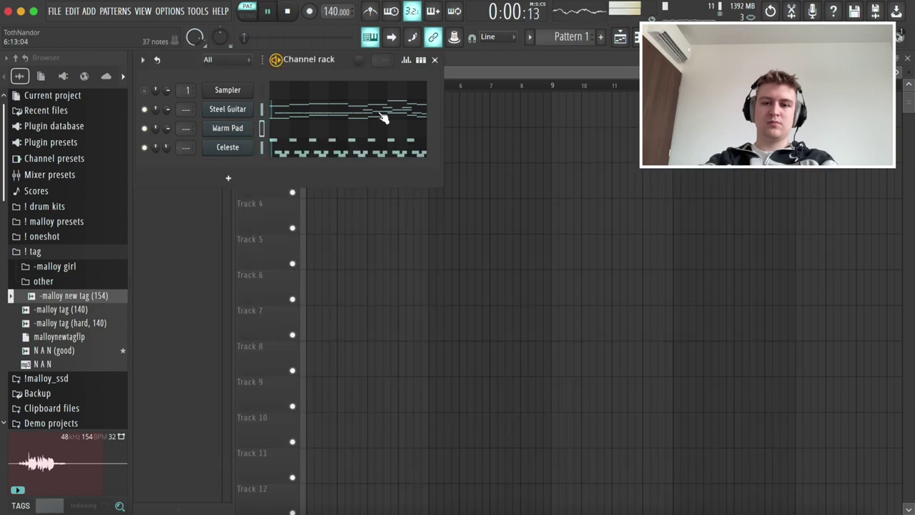
Copy all the Steel Guitar notes into the Warm Pad piano roll and stop playback.
{"action": "left_click", "coordinate": [325, 115]}
{"action": "key", "text": "ctrl+a"}
{"action": "key", "text": "ctrl+c"}
{"action": "key", "text": "Escape"}
{"action": "left_click", "coordinate": [303, 131]}
{"action": "key", "text": "ctrl+v"}
{"action": "key", "text": "space"}
Delete the inner melody notes from the Warm Pad part, keeping the low and high octave lines.
{"action": "left_click_drag", "start_coordinate": [209, 269], "coordinate": [612, 195]}
{"action": "key", "text": "Delete"}
{"action": "left_click_drag", "start_coordinate": [621, 248], "coordinate": [641, 285]}
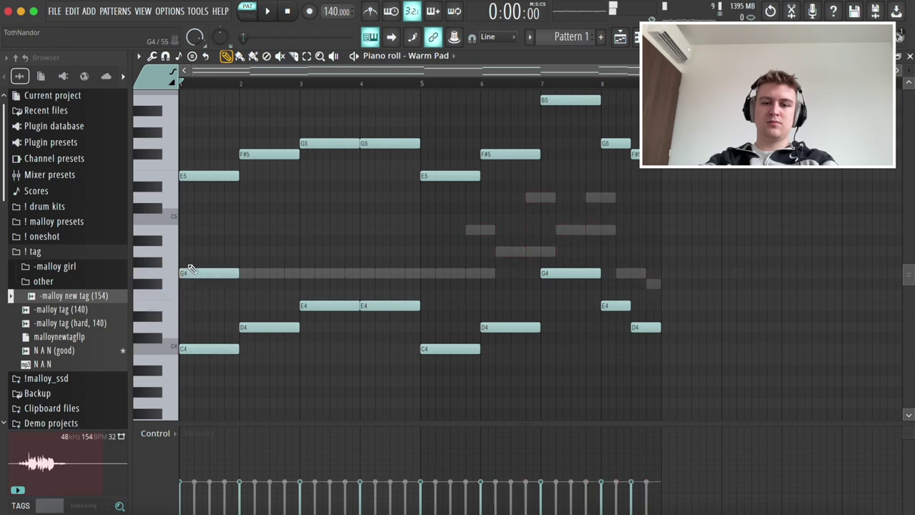
Add sustained inner chord notes to Warm Pad: G4 in bars 1 to 7, B4 in bars 2–4, 7 and 8, and D5 in bar 7.
{"action": "key", "text": "ctrl+a"}
{"action": "key", "text": "ctrl+d"}
{"action": "left_click_drag", "start_coordinate": [342, 283], "coordinate": [325, 227]}
{"action": "key", "text": "ctrl+b"}
{"action": "key", "text": "ctrl+a"}
{"action": "key", "text": "ctrl+d"}
{"action": "left_click_drag", "start_coordinate": [406, 279], "coordinate": [408, 279]}
{"action": "key", "text": "ctrl+b"}
{"action": "left_click_drag", "start_coordinate": [549, 220], "coordinate": [539, 230]}
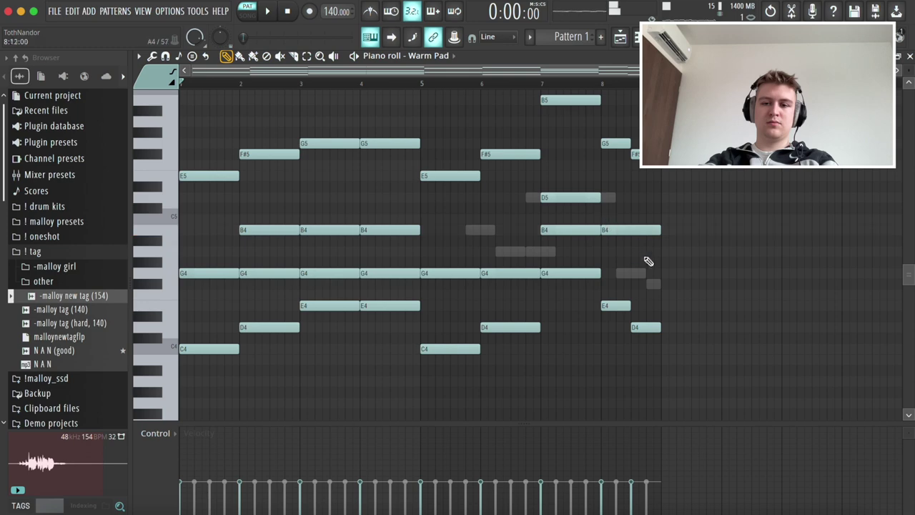
Add a half-bar G4 at 8:09, shorten the bar 8 B4 to half a bar and return to the channel rack.
{"action": "key", "text": "space"}
{"action": "left_click_drag", "start_coordinate": [686, 270], "coordinate": [661, 272]}
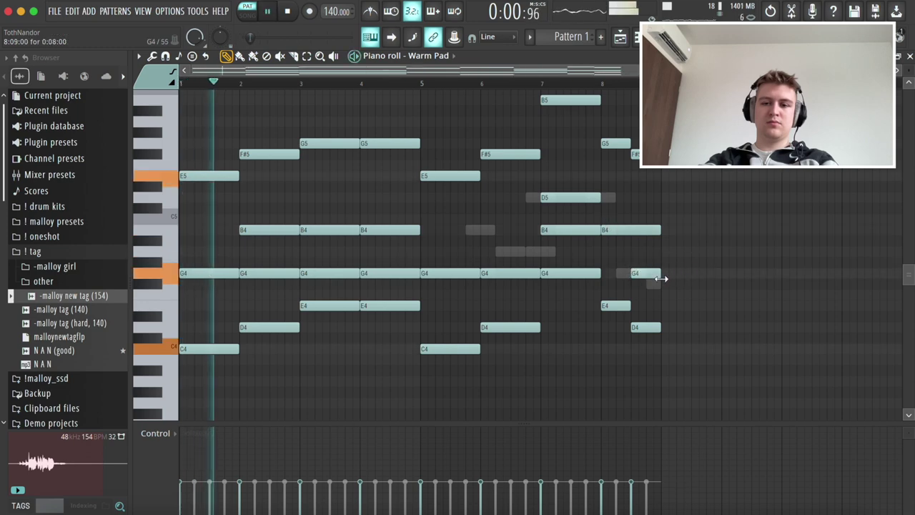
{"action": "left_click_drag", "start_coordinate": [662, 229], "coordinate": [626, 227]}
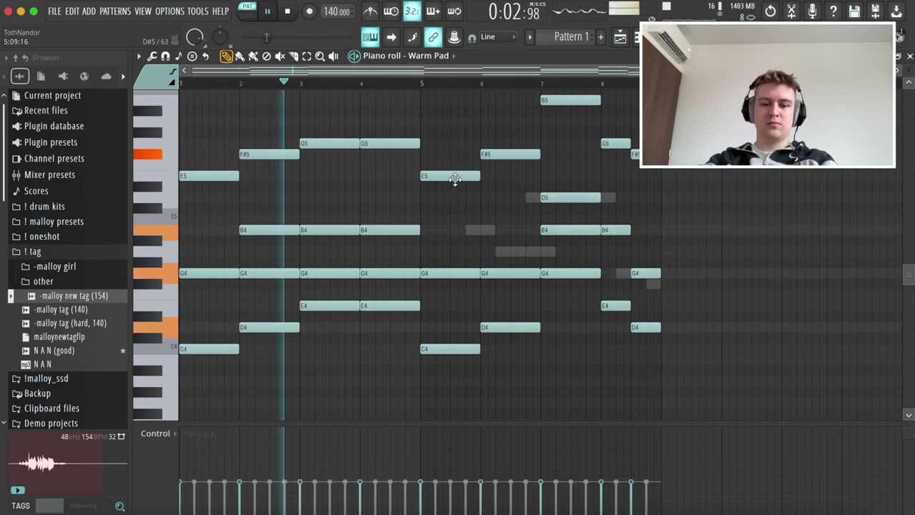
{"action": "key", "text": "F7"}
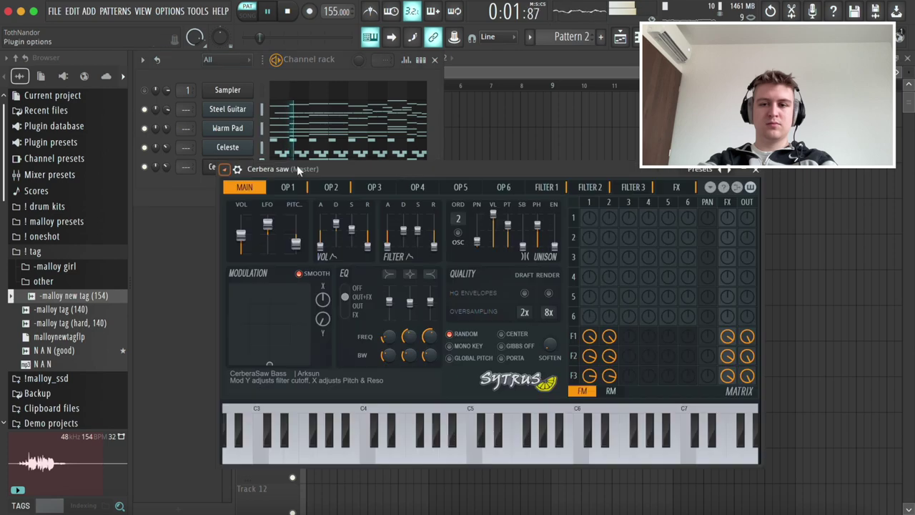
Switch the Sytrus bass channel from the Cerbera saw preset to the Deep preset.
{"action": "key", "text": "space"}
{"action": "left_click", "coordinate": [727, 175]}
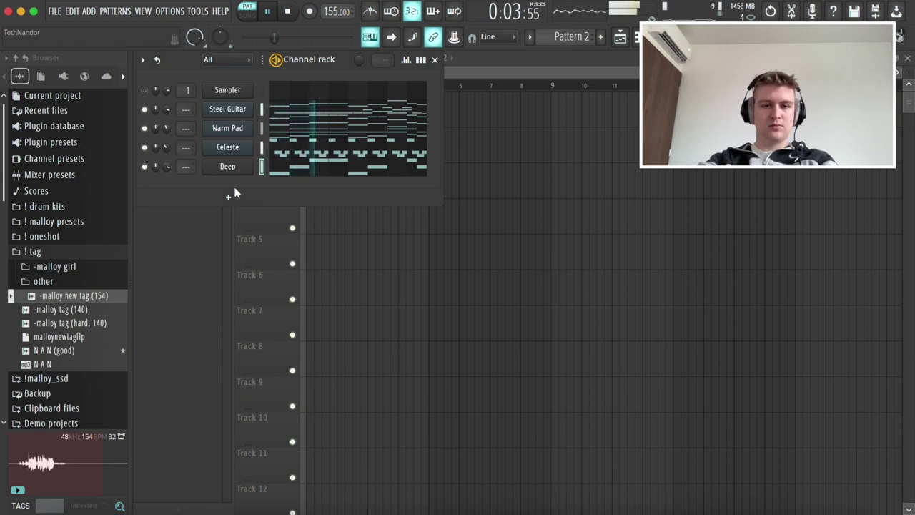
Clone the Steel Guitar channel again and load the Dulcimer preset from all packs in the clone.
{"action": "right_click", "coordinate": [254, 104]}
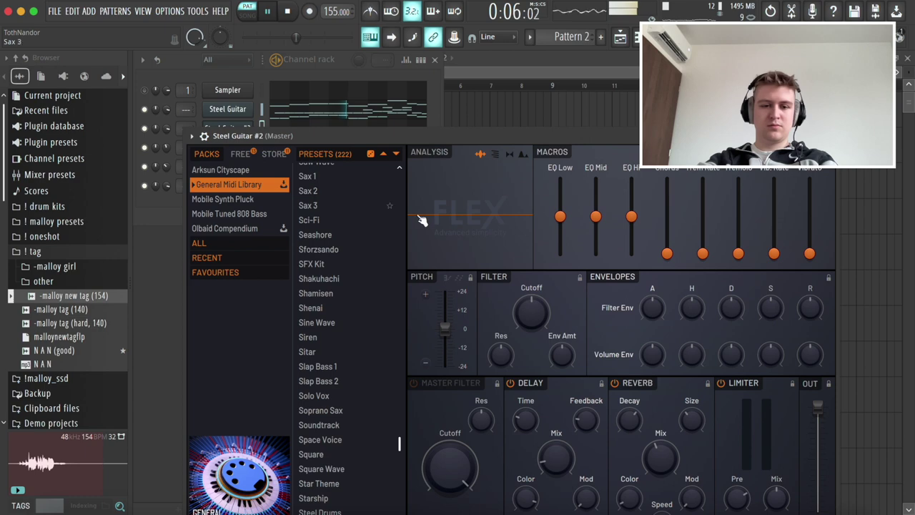
{"action": "scroll", "coordinate": [336, 393], "scroll_direction": "down", "scroll_amount": 5}
{"action": "left_click", "coordinate": [318, 451]}
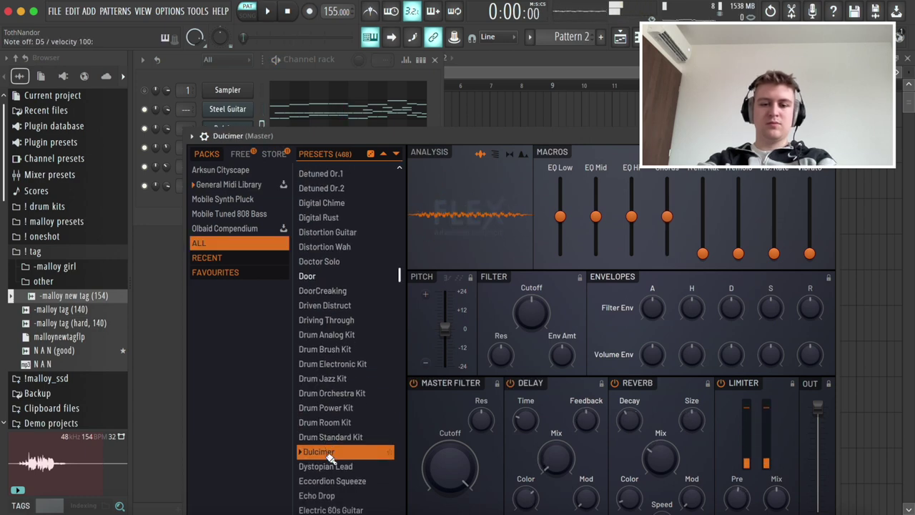
{"action": "left_click", "coordinate": [827, 135]}
Write an alternating Dulcimer pattern in bar 1, with notes every two steps: B5, G5, B5, G5, A5, G5, A5, G5.
{"action": "key", "text": "space"}
{"action": "left_click", "coordinate": [328, 130]}
{"action": "key", "text": "space"}
{"action": "scroll", "coordinate": [271, 164], "scroll_direction": "up", "scroll_amount": 2}
{"action": "left_click", "coordinate": [181, 155]}
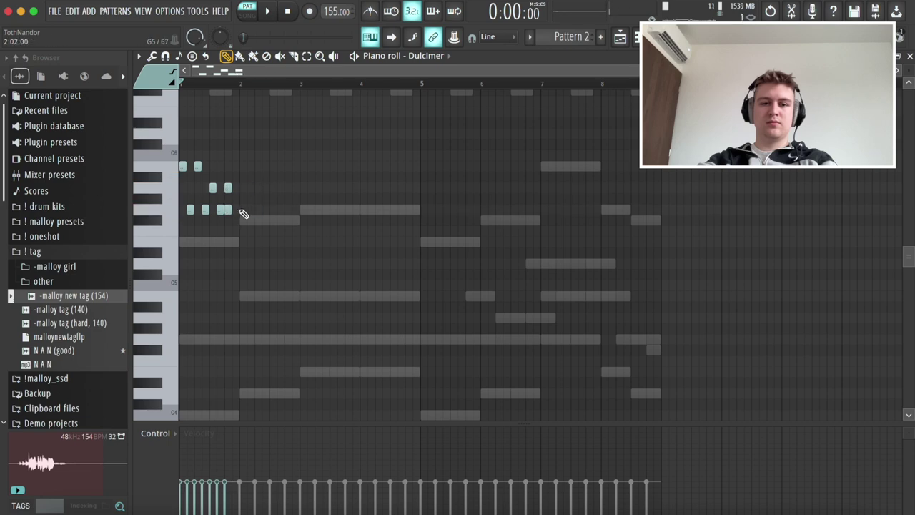
{"action": "key", "text": "space"}
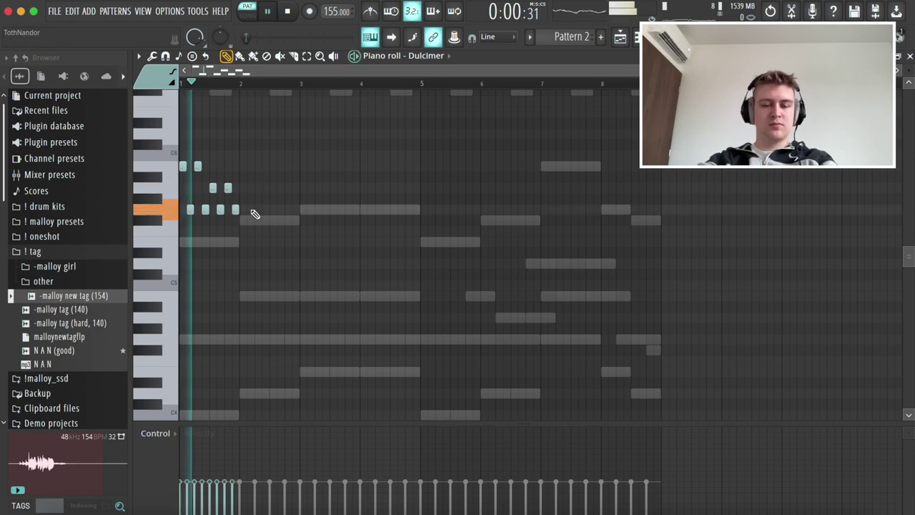
Duplicate the Dulcimer pattern into bar 2 and raise the two A5 notes in bar 1 to B5.
{"action": "key", "text": "ctrl+b"}
{"action": "key", "text": "ctrl+d"}
{"action": "left_click_drag", "start_coordinate": [214, 187], "coordinate": [226, 155]}
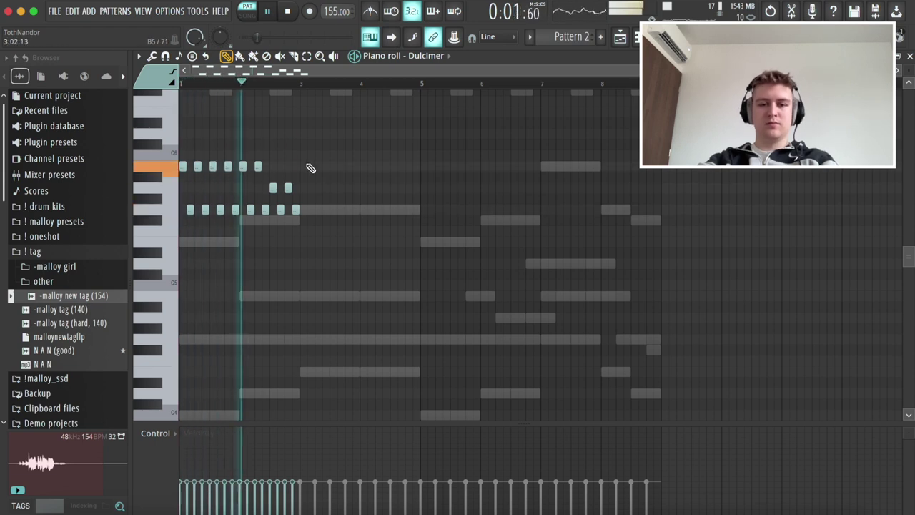
Duplicate the two-bar Dulcimer pattern to fill eight bars and transpose bars 5 to 8 up an octave.
{"action": "key", "text": "ctrl+b"}
{"action": "key", "text": "ctrl+d"}
{"action": "key", "text": "ctrl+a"}
{"action": "key", "text": "ctrl+d"}
{"action": "key", "text": "ctrl+b"}
{"action": "key", "text": "ctrl+Up"}
{"action": "key", "text": "ctrl+d"}
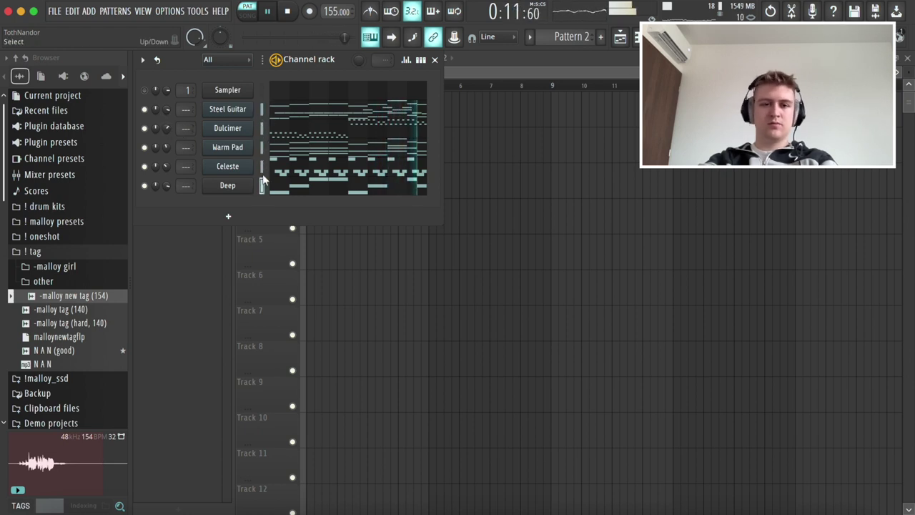
Add a clap channel from the electro drumkit 2024 folder, using the malloy owner clap sample.
{"action": "left_click", "coordinate": [86, 241]}
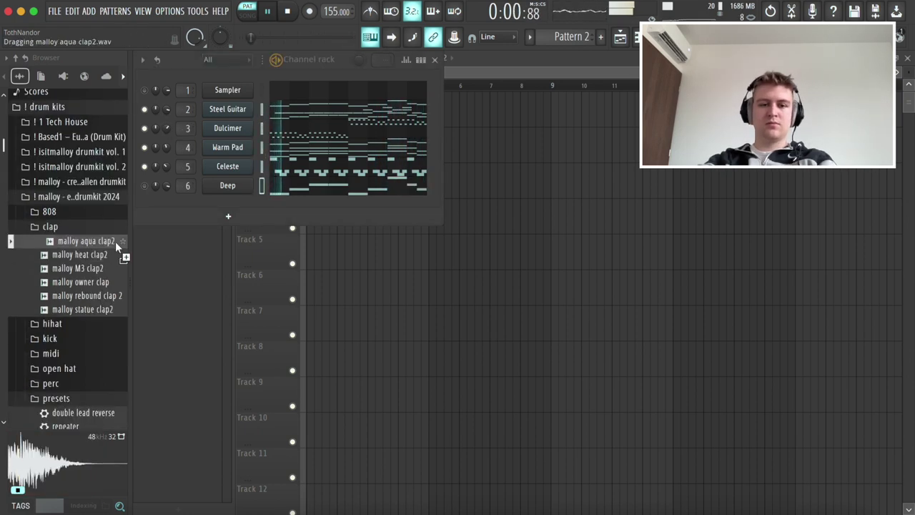
{"action": "left_click_drag", "start_coordinate": [116, 241], "coordinate": [230, 215]}
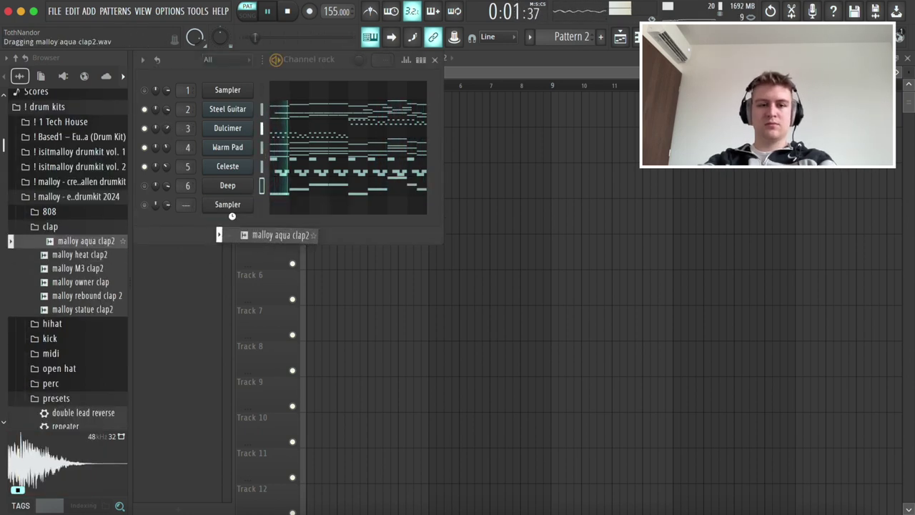
{"action": "left_click_drag", "start_coordinate": [80, 268], "coordinate": [78, 277]}
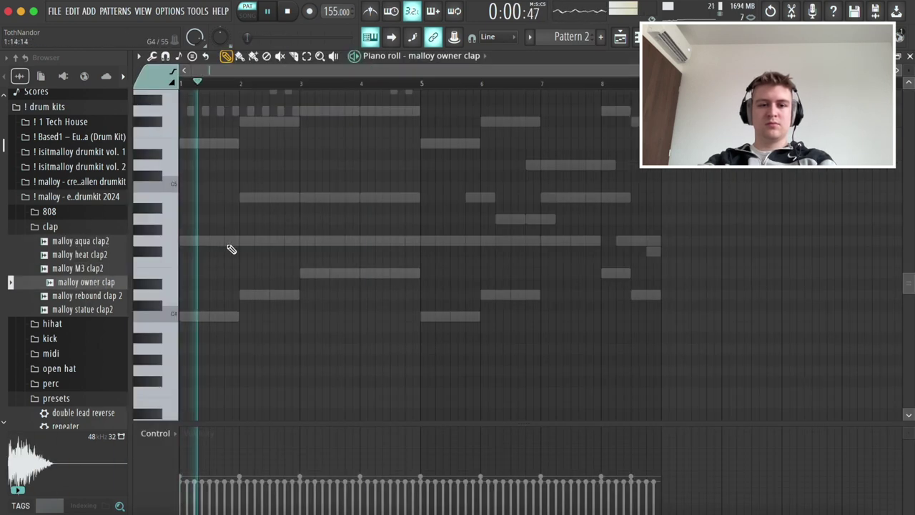
Place a G4 clap note at 1:09 and repeat it once per bar across all eight bars.
{"action": "left_click", "coordinate": [209, 241]}
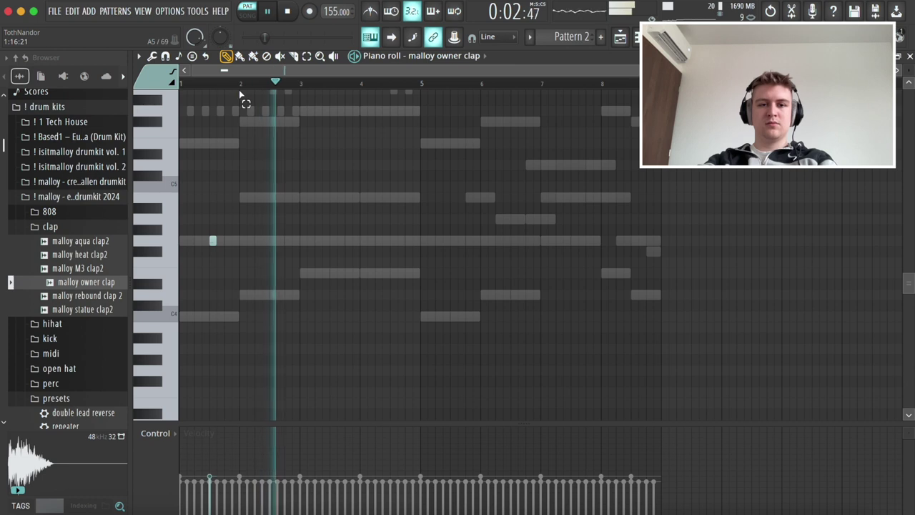
{"action": "key", "text": "ctrl+b"}
{"action": "key", "text": "ctrl+b"}
{"action": "key", "text": "ctrl+b"}
{"action": "key", "text": "ctrl+b"}
{"action": "key", "text": "ctrl+b"}
{"action": "key", "text": "ctrl+b"}
{"action": "key", "text": "ctrl+b"}
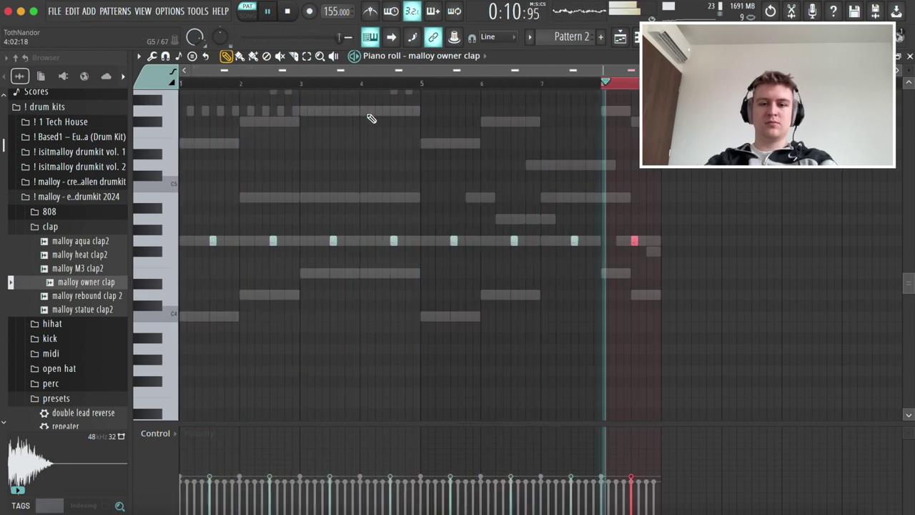
Transpose all the clap notes up four semitones to B4 and raise their velocities to near maximum.
{"action": "key", "text": "ctrl+a"}
{"action": "key", "text": "Up"}
{"action": "key", "text": "Up"}
{"action": "key", "text": "Up"}
{"action": "key", "text": "Up"}
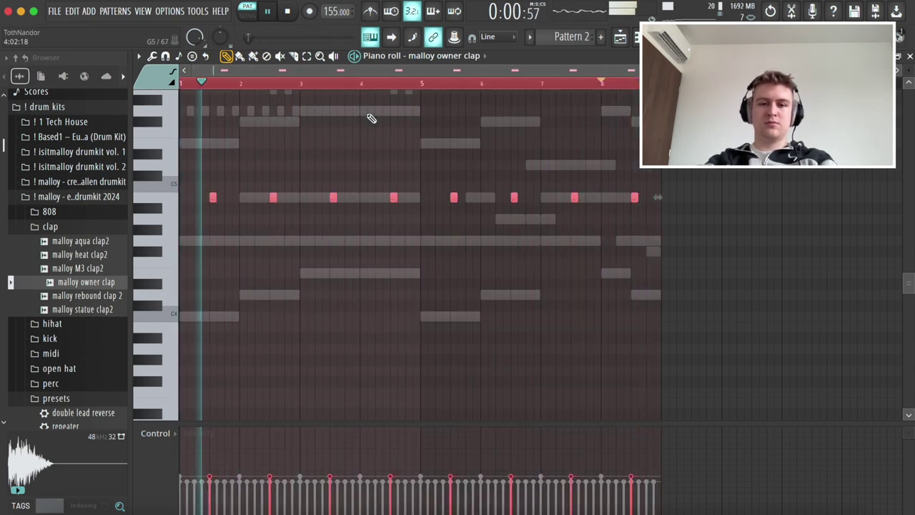
{"action": "key", "text": "ctrl+d"}
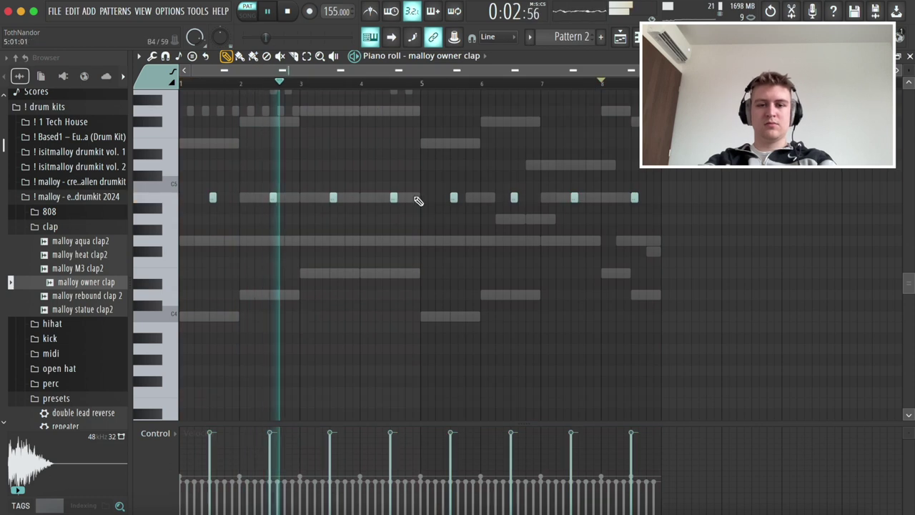
Lower the velocity of all the clap notes slightly.
{"action": "key", "text": "ctrl+a"}
{"action": "scroll", "coordinate": [337, 198], "scroll_direction": "down", "scroll_amount": 1}
{"action": "key", "text": "ctrl+d"}
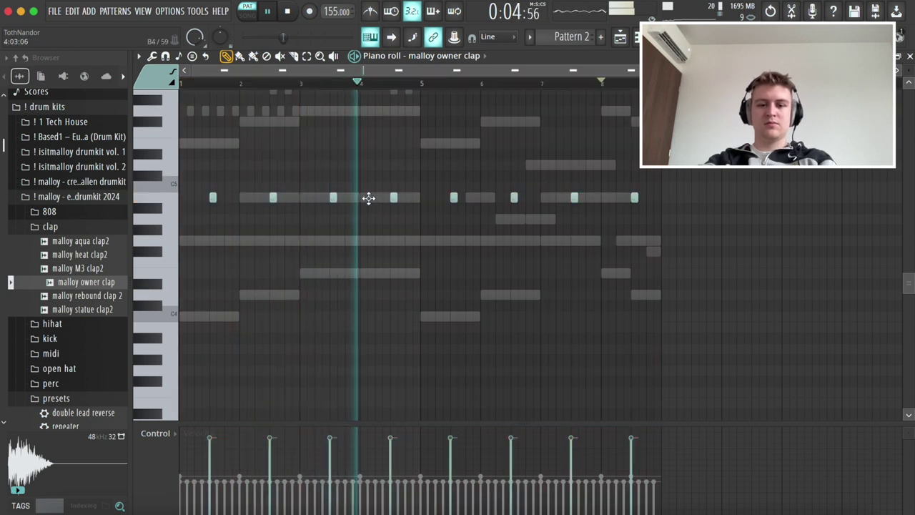
Add two quieter B4 claps at 4:03 and 6:15, and return to the channel rack.
{"action": "left_click", "coordinate": [369, 198]}
{"action": "left_click_drag", "start_coordinate": [365, 435], "coordinate": [367, 463]}
{"action": "key", "text": "shift+d"}
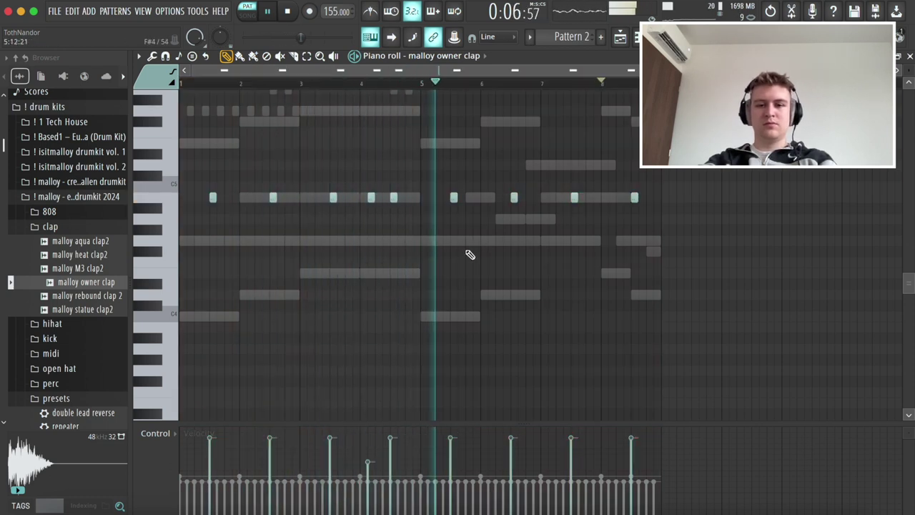
{"action": "left_click", "coordinate": [536, 198]}
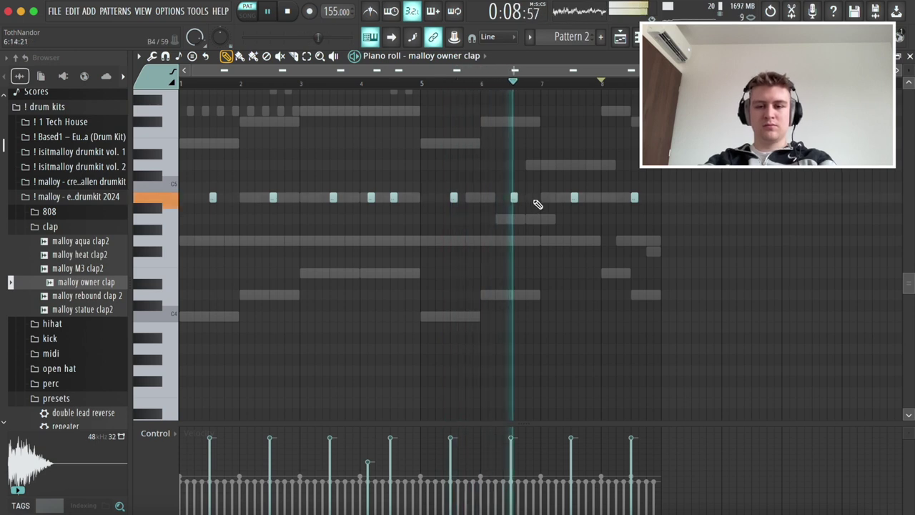
{"action": "left_click_drag", "start_coordinate": [535, 436], "coordinate": [534, 464]}
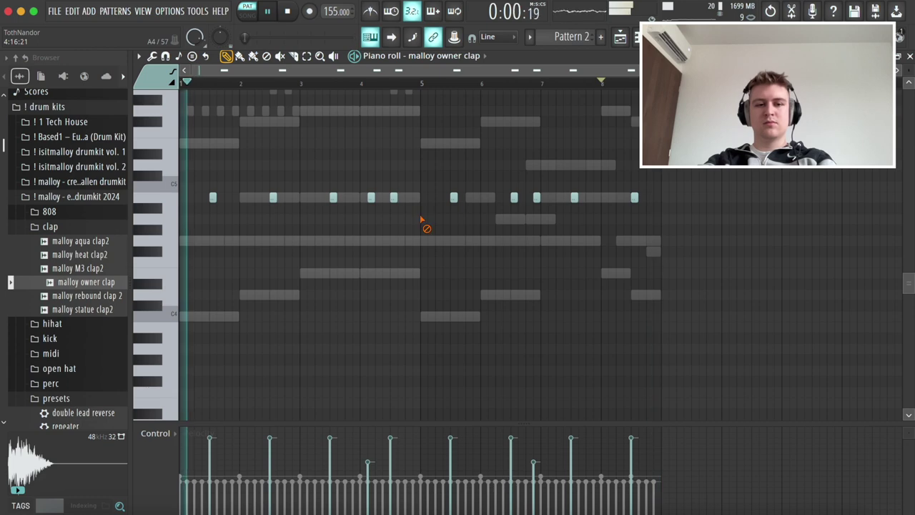
{"action": "key", "text": "Escape"}
Audition the electro drumkit's 808 samples and add malloy hype 808 2 as a new channel.
{"action": "left_click", "coordinate": [98, 227]}
{"action": "left_click", "coordinate": [98, 212]}
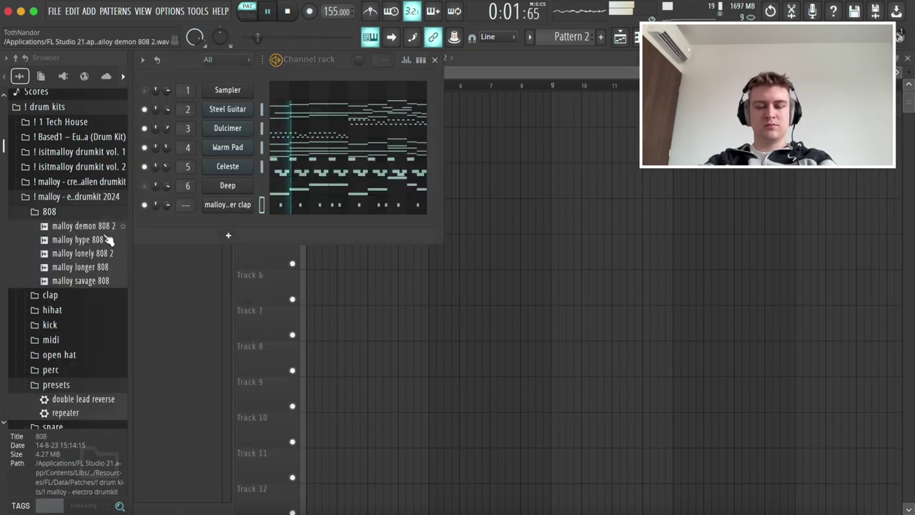
{"action": "left_click", "coordinate": [112, 282]}
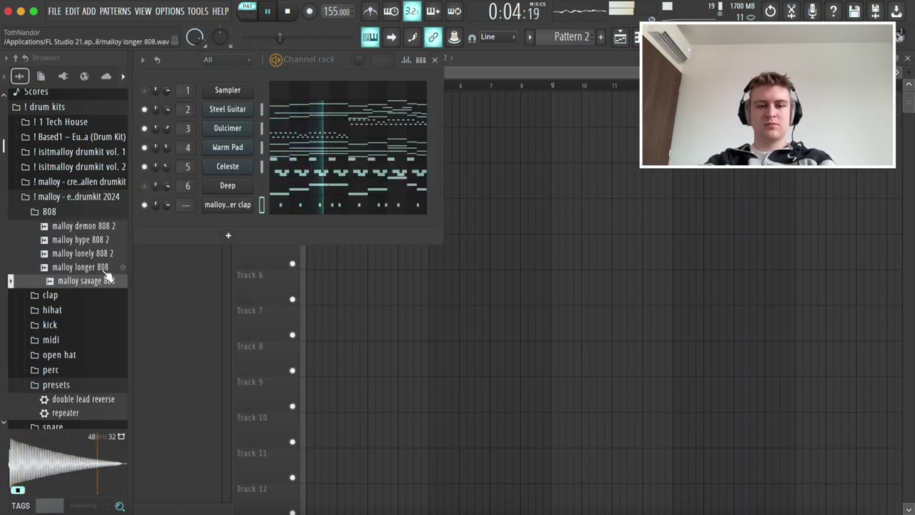
{"action": "left_click", "coordinate": [105, 270]}
{"action": "left_click", "coordinate": [89, 255]}
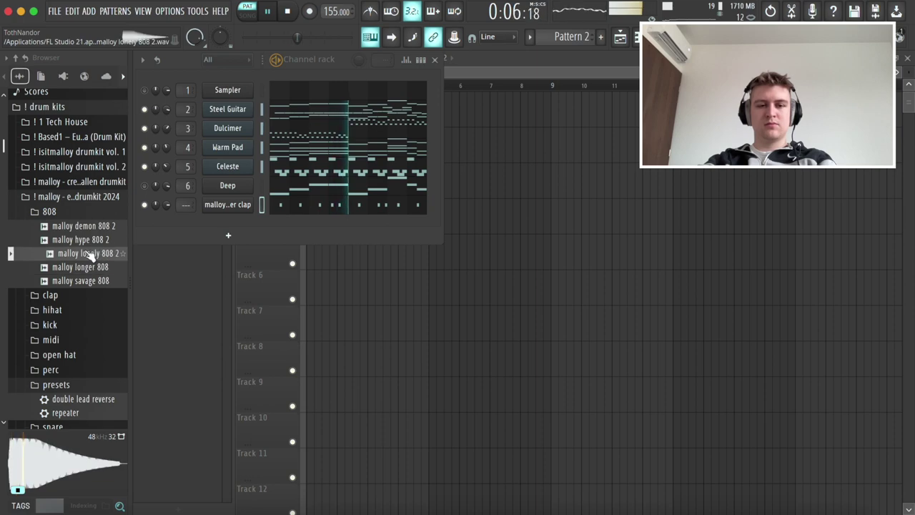
{"action": "left_click", "coordinate": [90, 243]}
{"action": "left_click_drag", "start_coordinate": [208, 234], "coordinate": [291, 227]}
{"action": "left_click", "coordinate": [292, 227]}
{"action": "key", "text": "super+v"}
{"action": "key", "text": "Escape"}
{"action": "left_click", "coordinate": [290, 220]}
{"action": "key", "text": "super+z"}
{"action": "key", "text": "Escape"}
Copy all the Deep channel's bass notes into the malloy hype 808 2 piano roll.
{"action": "left_click", "coordinate": [294, 191]}
{"action": "key", "text": "super+a"}
{"action": "key", "text": "Escape"}
{"action": "left_click", "coordinate": [291, 220]}
{"action": "key", "text": "super+v"}
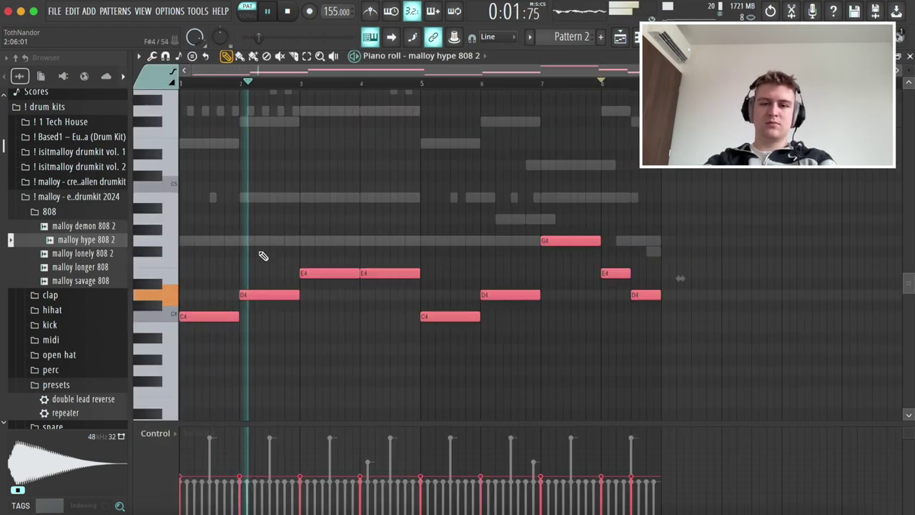
Give the malloy hype 808 2 channel's volume envelope full hold with minimum attack and decay, and return to the channel rack.
{"action": "key", "text": "Escape"}
{"action": "left_click", "coordinate": [244, 226]}
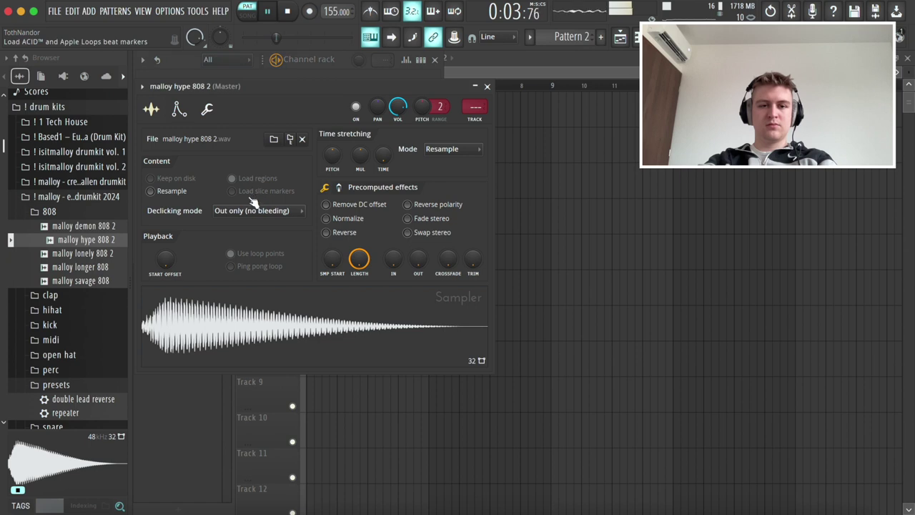
{"action": "left_click", "coordinate": [179, 109]}
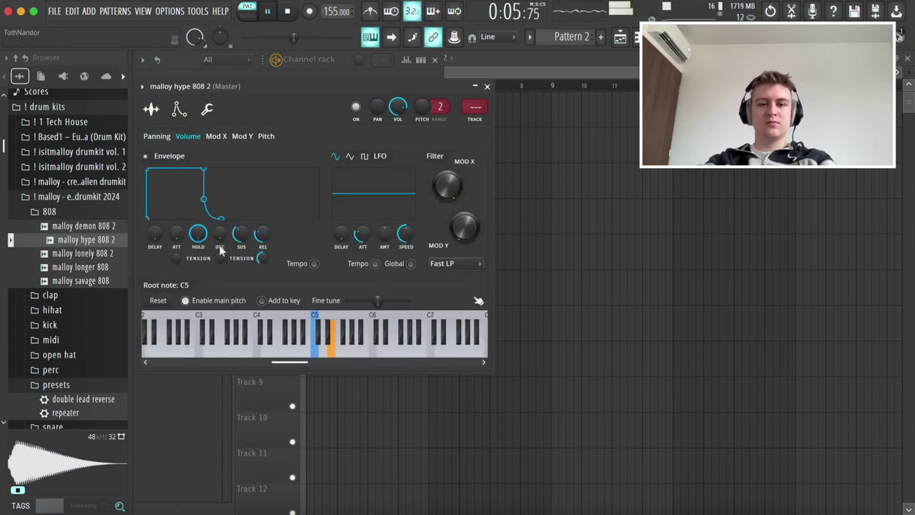
{"action": "key", "text": "Escape"}
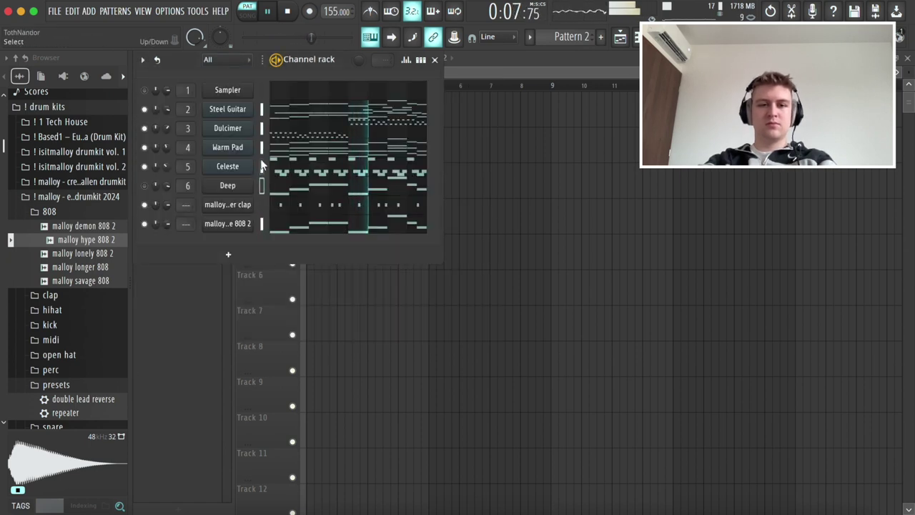
Transpose the channels' notes up by 2 semitones and raise the tempo to 160 BPM.
{"action": "left_click", "coordinate": [142, 60]}
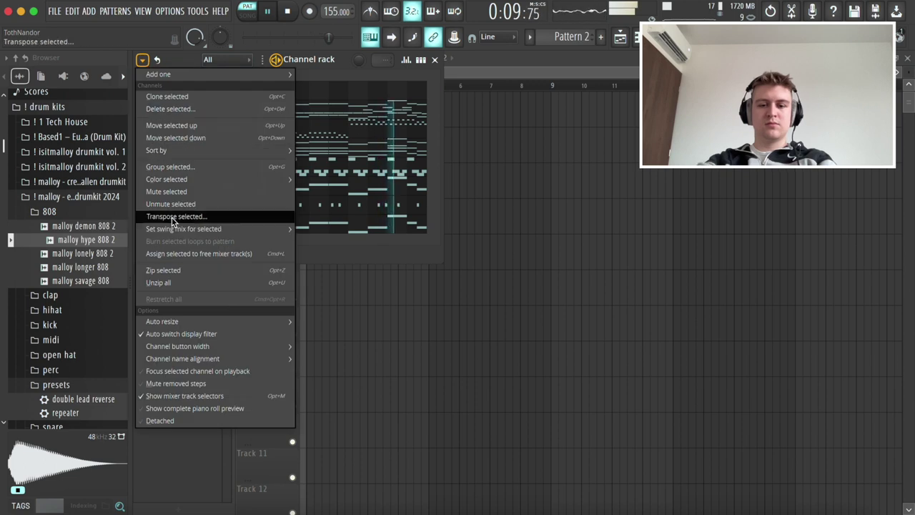
{"action": "left_click", "coordinate": [212, 212]}
{"action": "type", "text": "2"}
{"action": "left_click", "coordinate": [370, 229]}
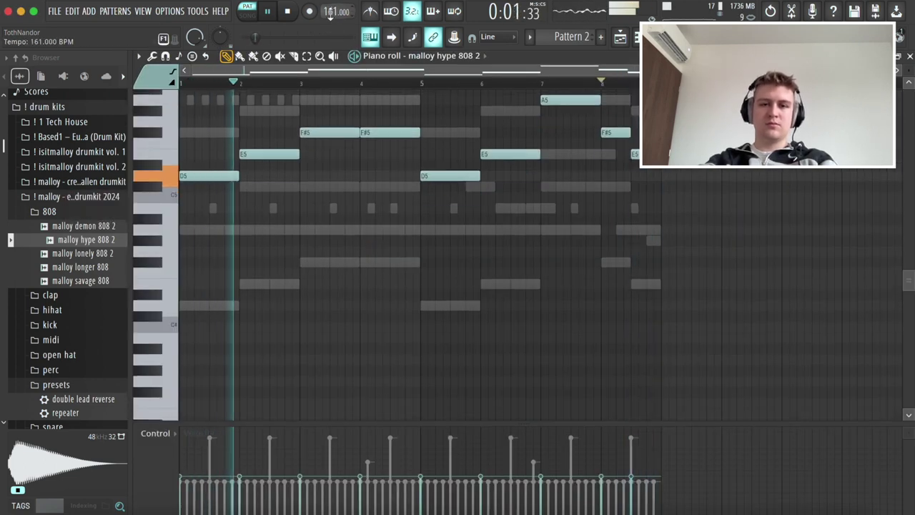
With the Slice tool, cut the 808's bar 1 D5 at step 13, trim the bar 2 E5 to start at step 5, and split it.
{"action": "left_click", "coordinate": [296, 57]}
{"action": "left_click_drag", "start_coordinate": [236, 84], "coordinate": [184, 84]}
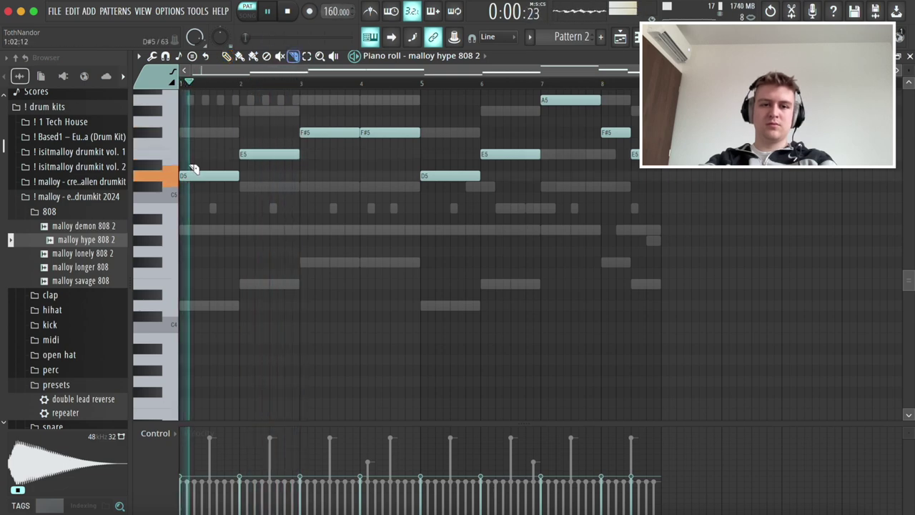
{"action": "left_click", "coordinate": [226, 178]}
{"action": "right_click", "coordinate": [255, 157]}
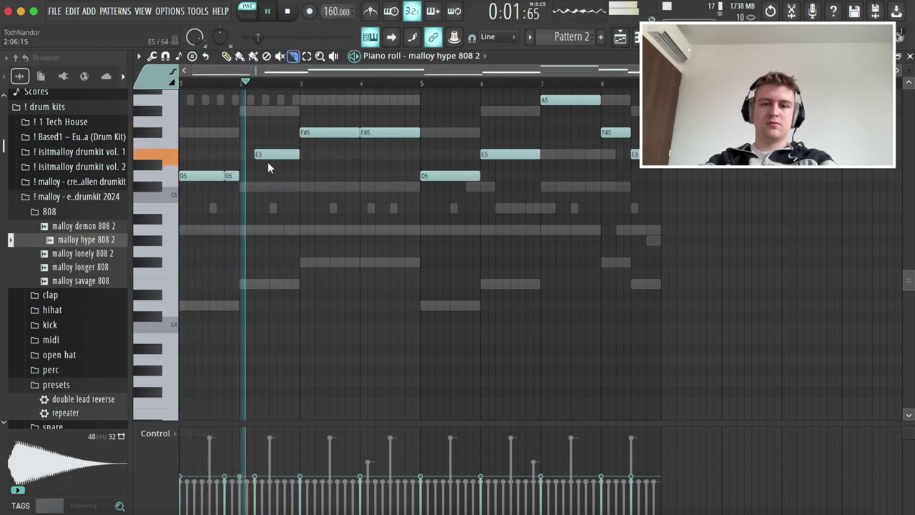
{"action": "left_click", "coordinate": [278, 158]}
Slice two short pieces off the end of the bar 3 F#5, trim the bar 4 F#5 to start at step 5, and split it.
{"action": "left_click", "coordinate": [347, 134]}
{"action": "left_click", "coordinate": [353, 134]}
{"action": "right_click", "coordinate": [376, 134]}
{"action": "left_click", "coordinate": [398, 134]}
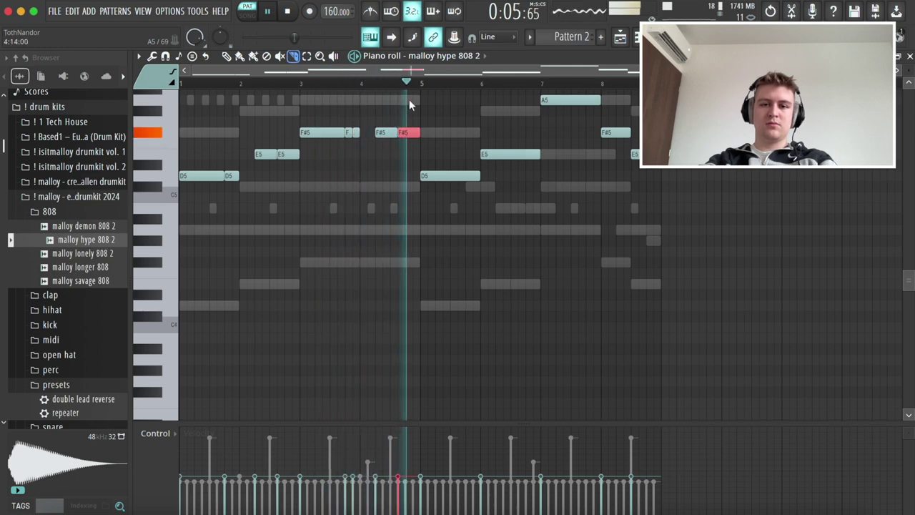
Trim the beginning of the 808's bar 6 E5 note so that it starts at step 5, keeping it unsplit.
{"action": "right_click", "coordinate": [503, 157]}
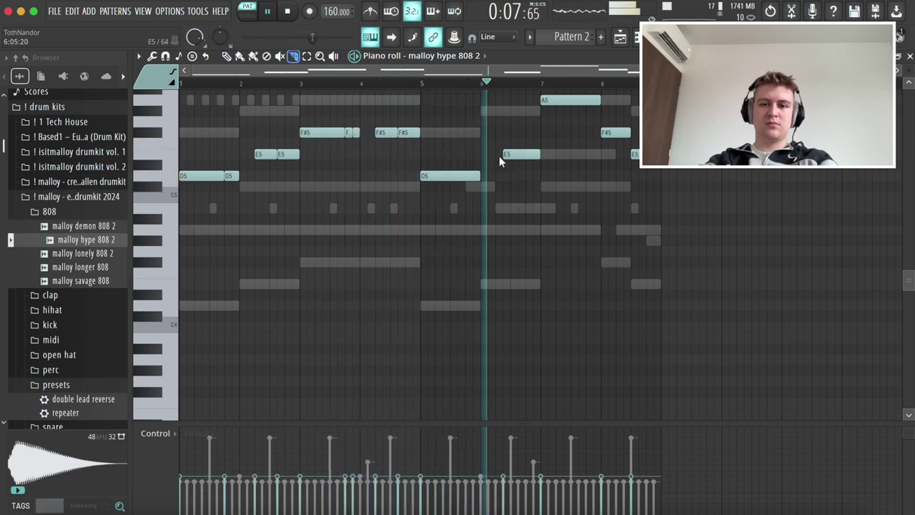
{"action": "left_click", "coordinate": [480, 83]}
{"action": "key", "text": "super+z"}
{"action": "key", "text": "space"}
{"action": "key", "text": "space"}
{"action": "right_click", "coordinate": [496, 157]}
{"action": "left_click", "coordinate": [518, 157]}
{"action": "key", "text": "super+z"}
{"action": "key", "text": "space"}
{"action": "key", "text": "space"}
{"action": "scroll", "coordinate": [551, 95], "scroll_direction": "up", "scroll_amount": 1}
Slice the 808's bar 7 A5 note into three hits, and trim the start of the bar 8 F#5 and split it in two.
{"action": "left_click", "coordinate": [564, 135]}
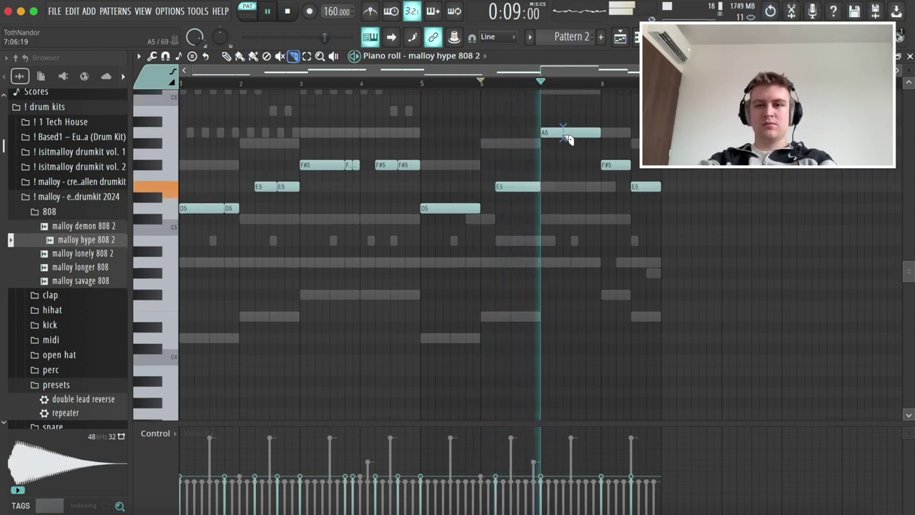
{"action": "left_click", "coordinate": [585, 136]}
{"action": "left_click", "coordinate": [616, 164]}
{"action": "right_click", "coordinate": [611, 164]}
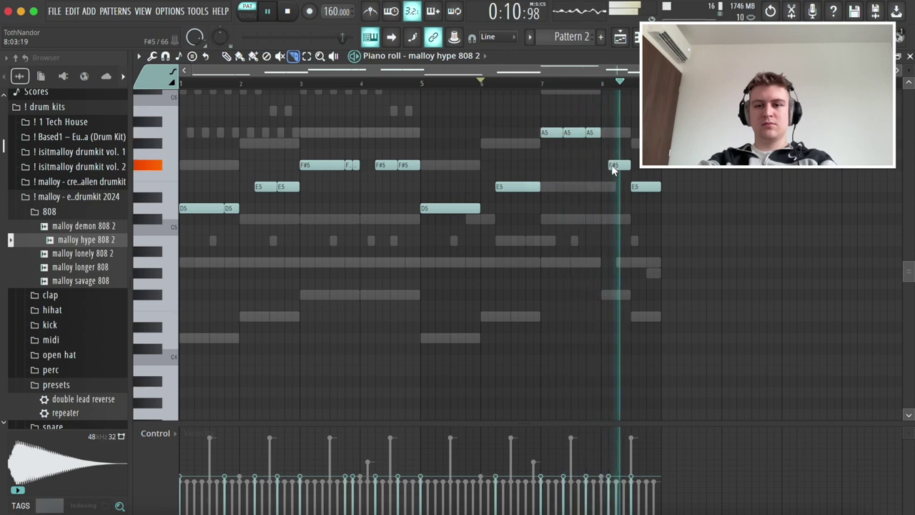
{"action": "left_click", "coordinate": [601, 83]}
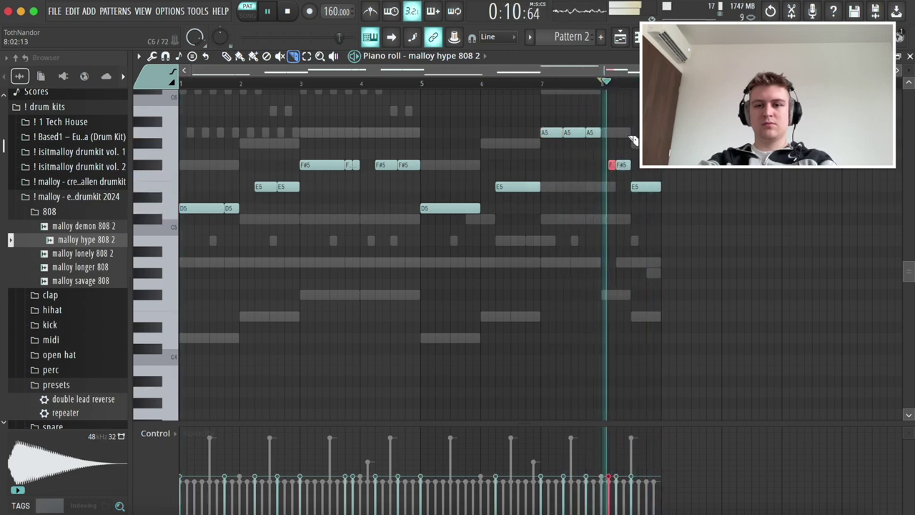
Cut off the beginning of the final E5 note in bar 8 of the 808 pattern.
{"action": "left_click", "coordinate": [638, 186]}
{"action": "right_click", "coordinate": [634, 186]}
{"action": "key", "text": "ctrl+a"}
{"action": "key", "text": "ctrl+d"}
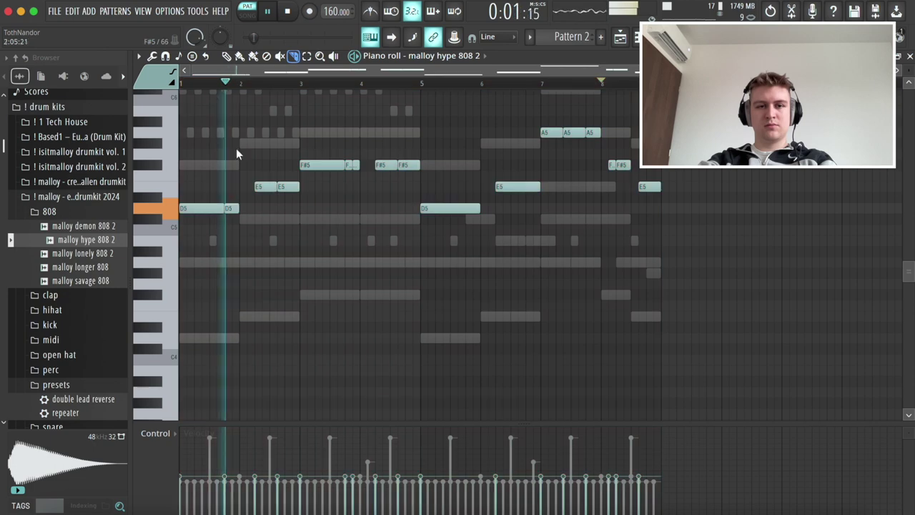
Extend the short F#5 808 note at the end of bar 3 until it meets the next F#5, and return to the channel rack.
{"action": "double_click", "coordinate": [218, 58]}
{"action": "left_click", "coordinate": [223, 62]}
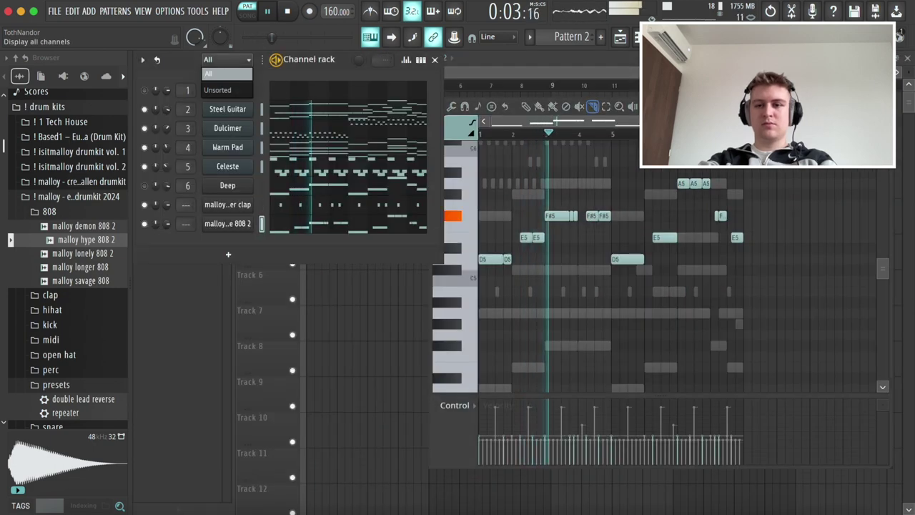
{"action": "double_click", "coordinate": [686, 106]}
{"action": "left_click", "coordinate": [229, 59]}
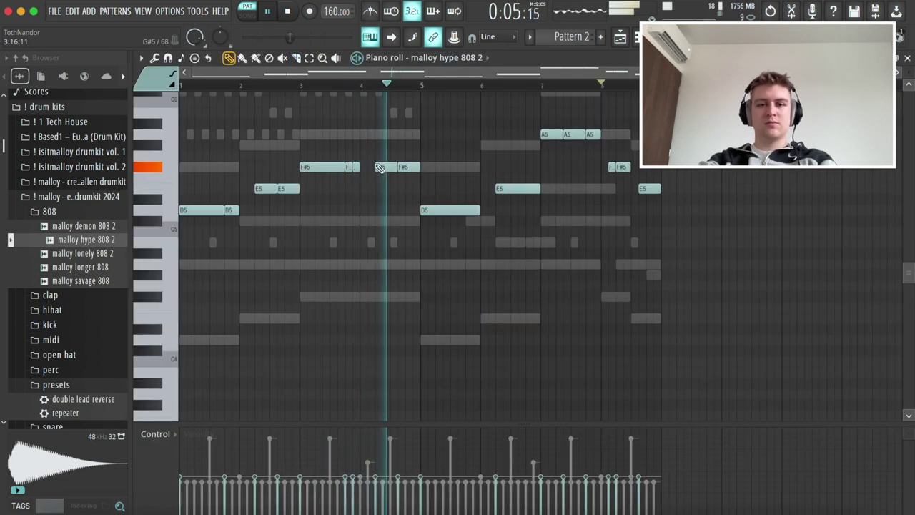
{"action": "left_click_drag", "start_coordinate": [358, 168], "coordinate": [375, 167]}
{"action": "key", "text": "ctrl+a"}
{"action": "key", "text": "Escape"}
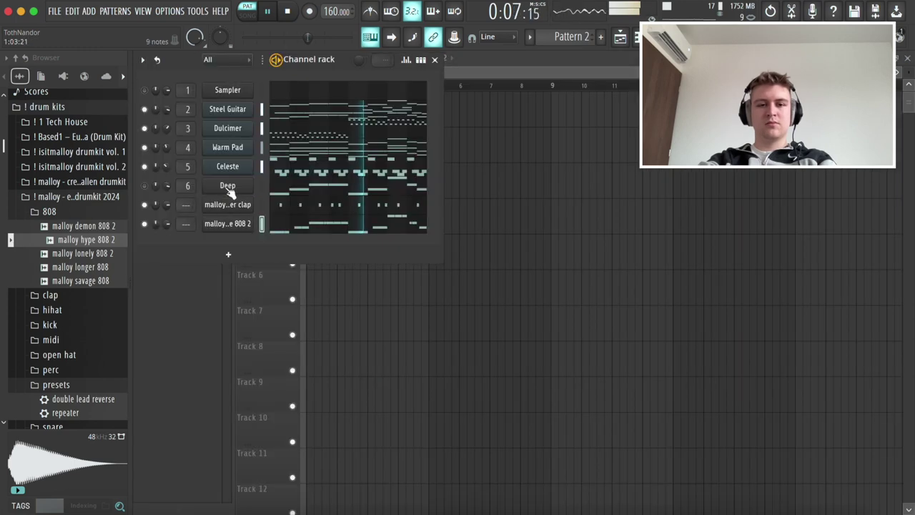
Browse the electro drumkit's kick samples and add malloy down kick as a new channel.
{"action": "left_click", "coordinate": [227, 224]}
{"action": "key", "text": "Escape"}
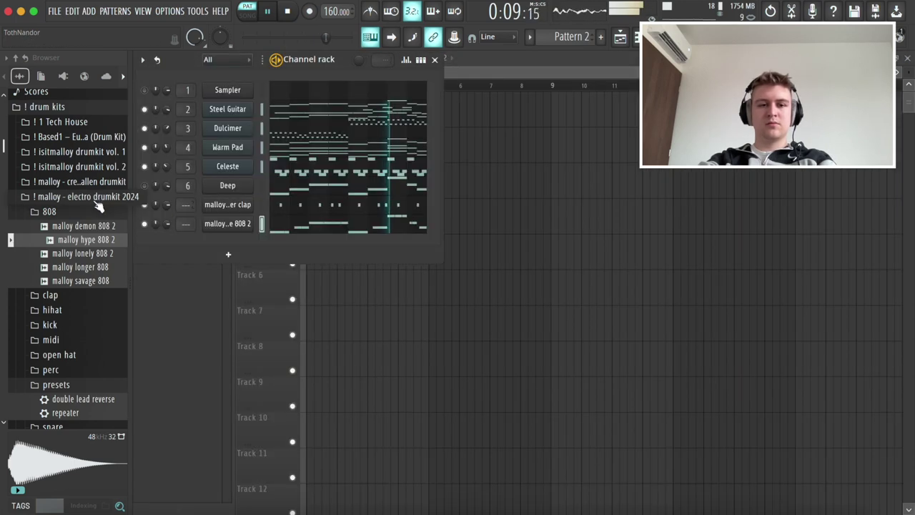
{"action": "left_click", "coordinate": [71, 211]}
{"action": "left_click", "coordinate": [51, 256]}
{"action": "left_click", "coordinate": [77, 271]}
{"action": "left_click_drag", "start_coordinate": [232, 209], "coordinate": [234, 213]}
Copy all the 808 notes into the malloy down kick piano roll and discard their lengths.
{"action": "left_click", "coordinate": [295, 241]}
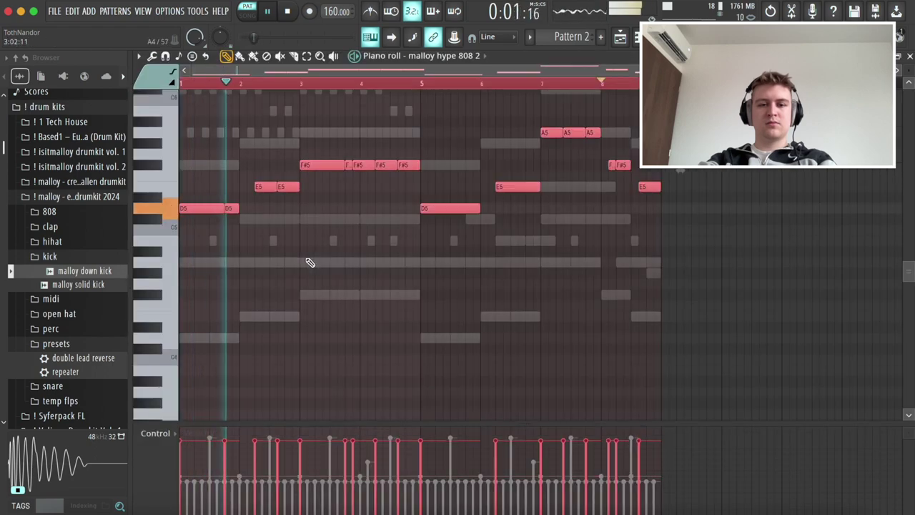
{"action": "key", "text": "Escape"}
{"action": "left_click", "coordinate": [296, 224]}
{"action": "key", "text": "ctrl+v"}
{"action": "key", "text": "shift+d"}
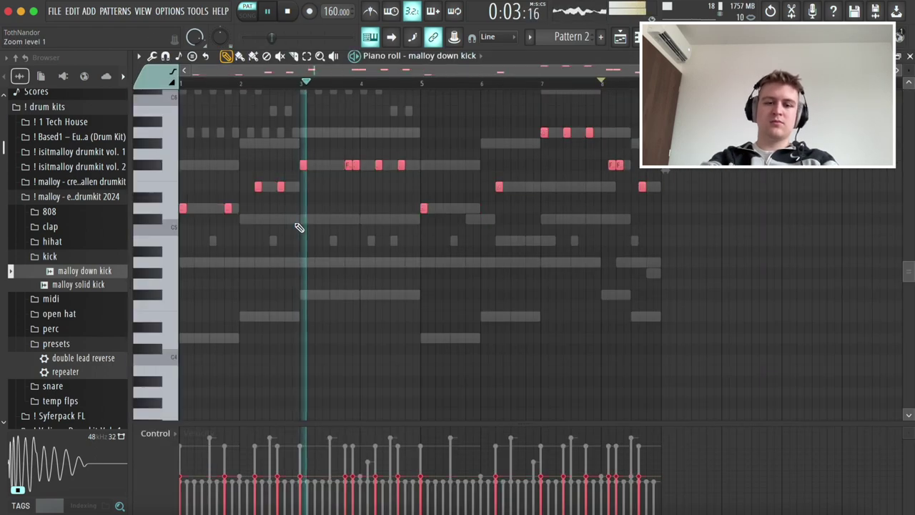
Limit all the kick notes to a single key and return to the channel rack.
{"action": "key", "text": "alt+k"}
{"action": "key", "text": "Return"}
{"action": "key", "text": "Escape"}
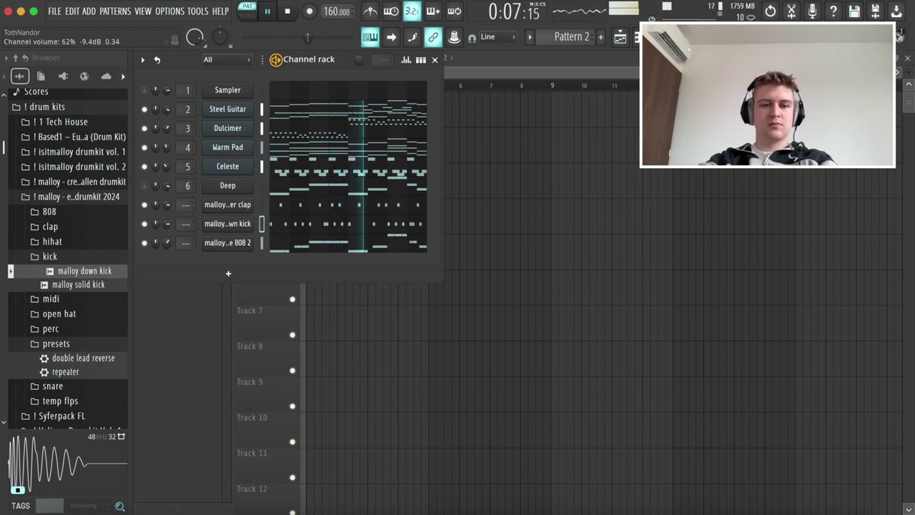
Audition the electro drumkit's hihat samples and add malloy sharpy hihat 2 as a new channel.
{"action": "left_click", "coordinate": [60, 241]}
{"action": "left_click", "coordinate": [60, 255]}
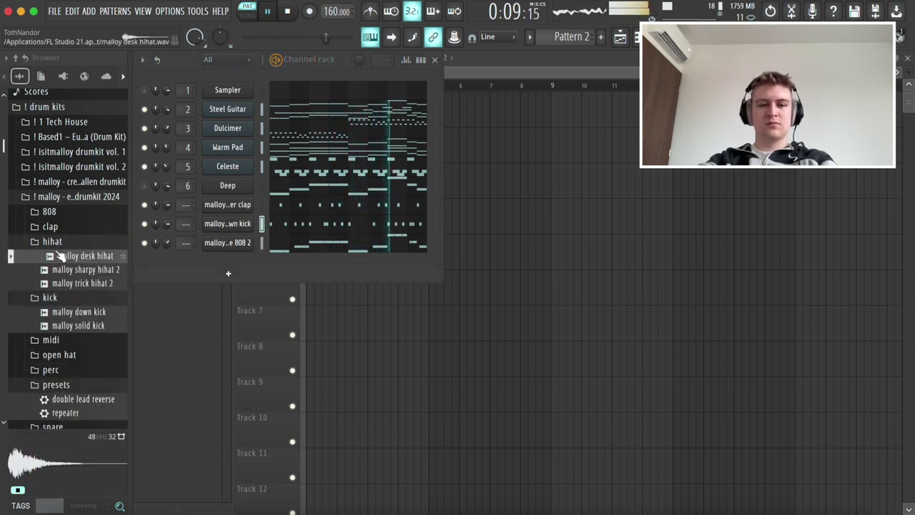
{"action": "left_click", "coordinate": [65, 269]}
{"action": "left_click_drag", "start_coordinate": [154, 256], "coordinate": [156, 258]}
Fill the malloy sharpy hihat 2 channel with a hit every 4 steps and open its piano roll.
{"action": "right_click", "coordinate": [221, 265]}
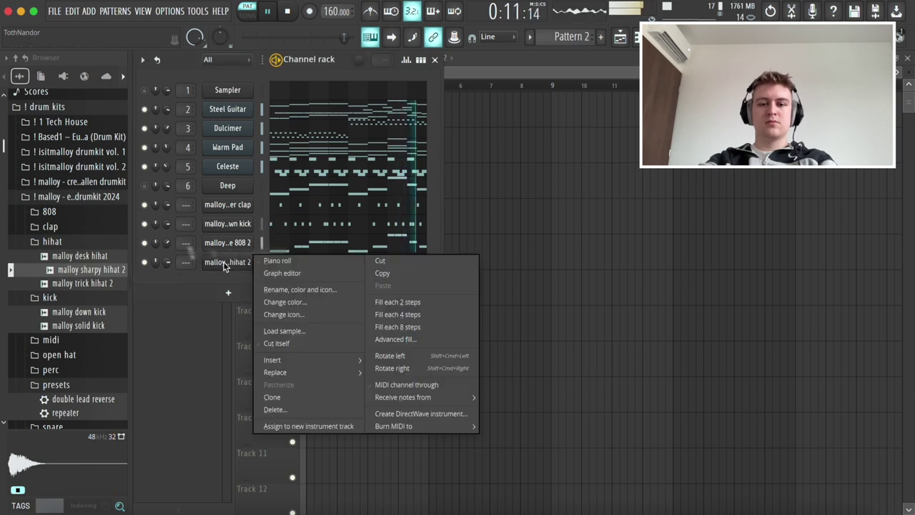
{"action": "left_click", "coordinate": [420, 326]}
{"action": "left_click", "coordinate": [284, 264]}
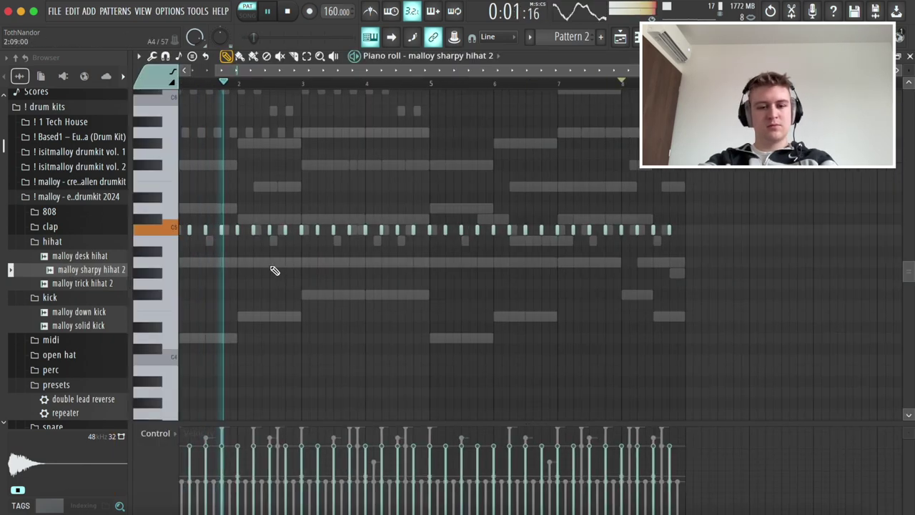
Duplicate all the hihat notes two steps over, between the existing hits, and give the copies a lower velocity.
{"action": "scroll", "coordinate": [274, 271], "scroll_direction": "up", "scroll_amount": 4}
{"action": "key", "text": "super+a"}
{"action": "left_click_drag", "start_coordinate": [270, 230], "coordinate": [307, 232]}
{"action": "scroll", "coordinate": [300, 301], "scroll_direction": "down", "scroll_amount": 5}
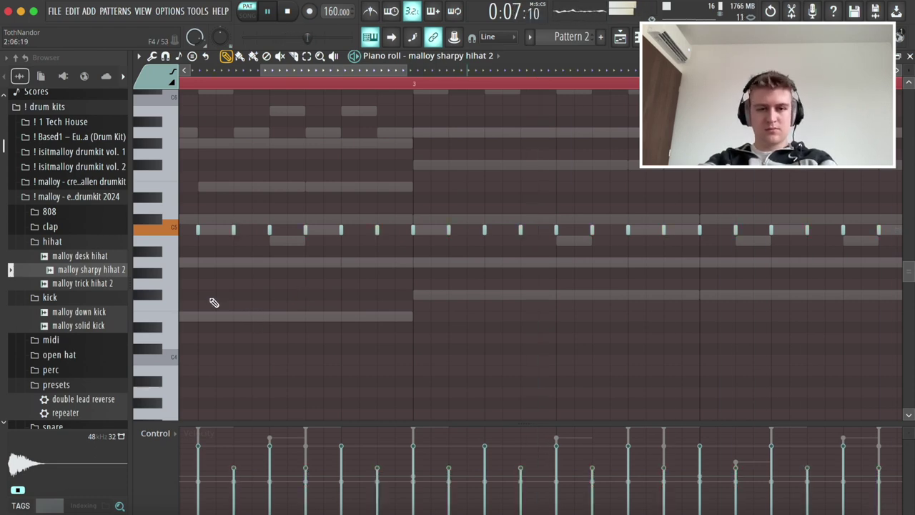
Add D4, C4 and A3 hihat notes at steps 3, 5 and 7 of bar 1 with falling velocities.
{"action": "key", "text": "F7"}
{"action": "left_click", "coordinate": [69, 298]}
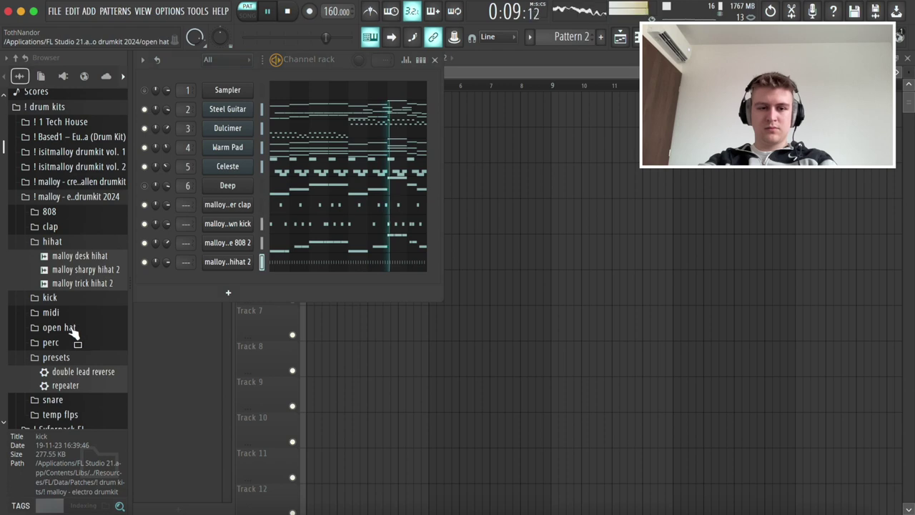
{"action": "left_click", "coordinate": [302, 268]}
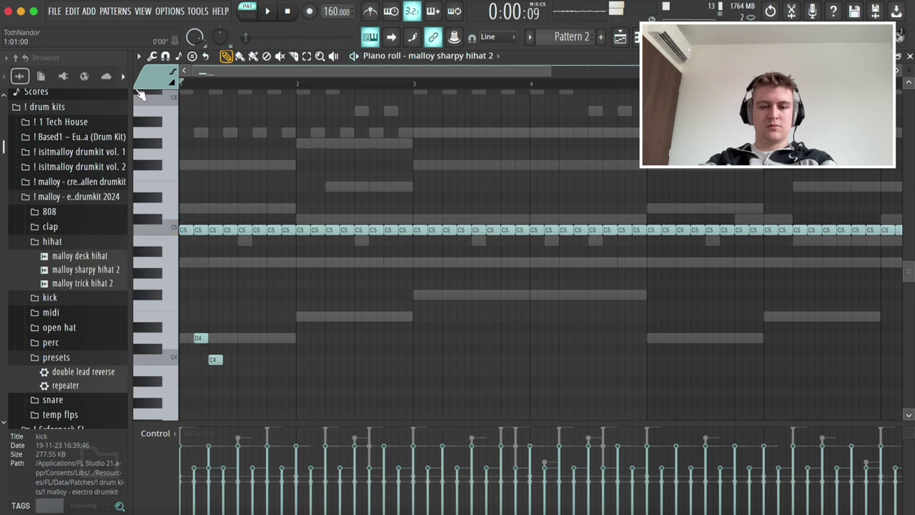
{"action": "key", "text": "space"}
{"action": "key", "text": "space"}
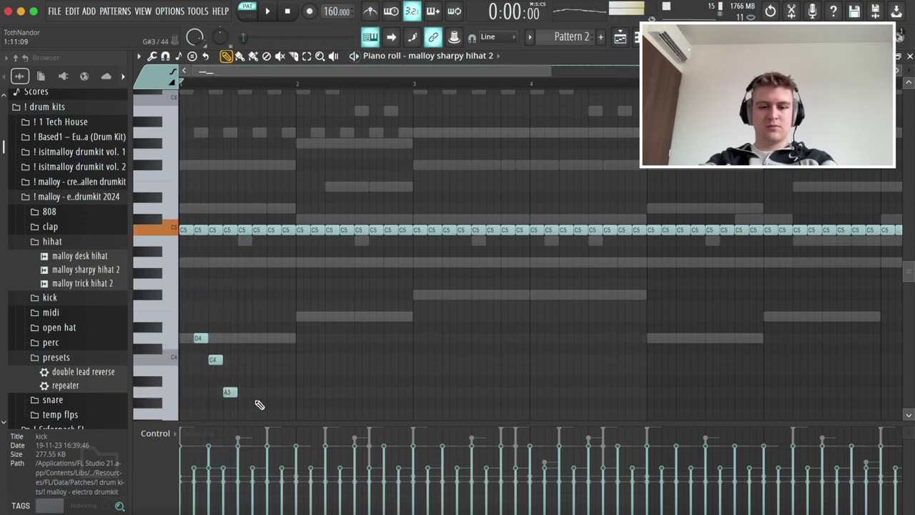
{"action": "left_click_drag", "start_coordinate": [259, 404], "coordinate": [194, 299]}
{"action": "key", "text": "space"}
{"action": "left_click", "coordinate": [323, 310], "text": "super"}
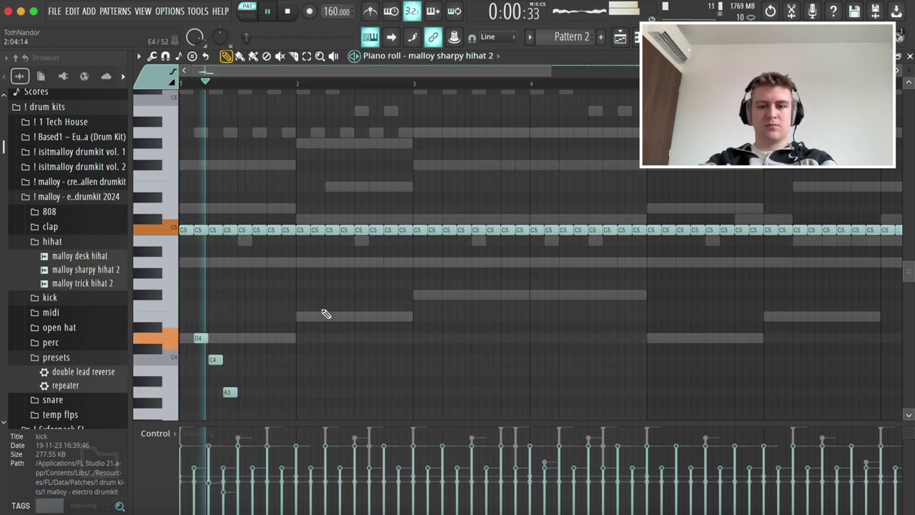
Chop the C5 hihat note at step 5 of bar 2 into a fast roll and play the pattern.
{"action": "left_click", "coordinate": [327, 231], "text": "super"}
{"action": "key", "text": "alt+u"}
{"action": "key", "text": "Return"}
{"action": "key", "text": "super+a"}
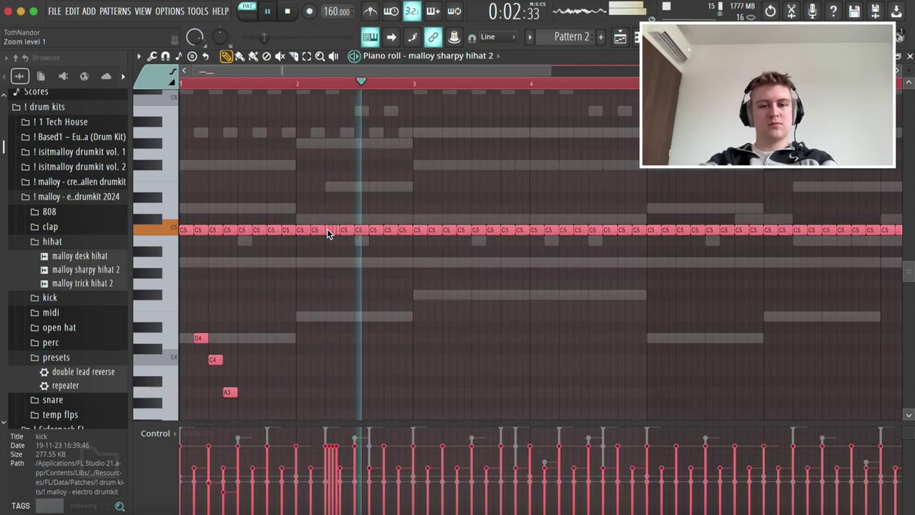
{"action": "key", "text": "super+d"}
{"action": "scroll", "coordinate": [329, 233], "scroll_direction": "down", "scroll_amount": 3}
{"action": "key", "text": "space"}
{"action": "key", "text": "space"}
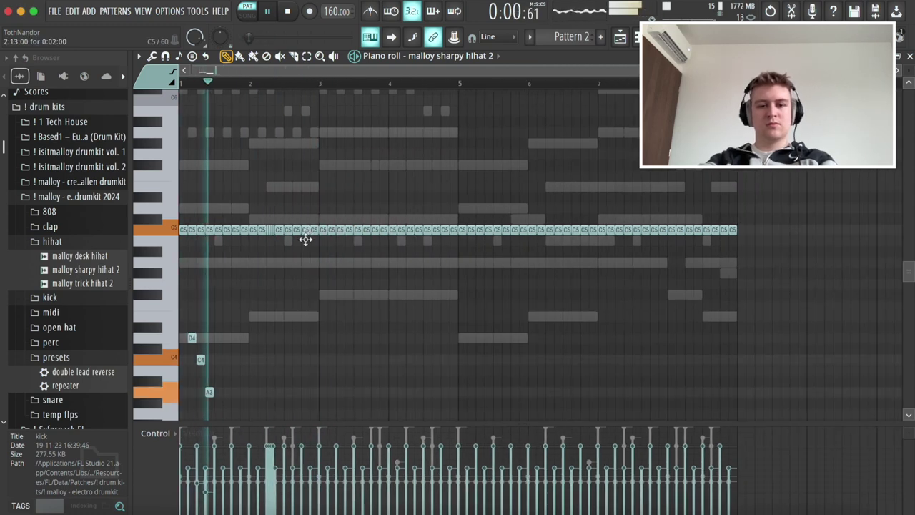
Add an E4 hihat note at step 15 of bar 2 and play the pattern from the start.
{"action": "left_click", "coordinate": [305, 316]}
{"action": "key", "text": "super+d"}
{"action": "key", "text": "space"}
{"action": "key", "text": "space"}
{"action": "left_click_drag", "start_coordinate": [303, 315], "coordinate": [308, 314]}
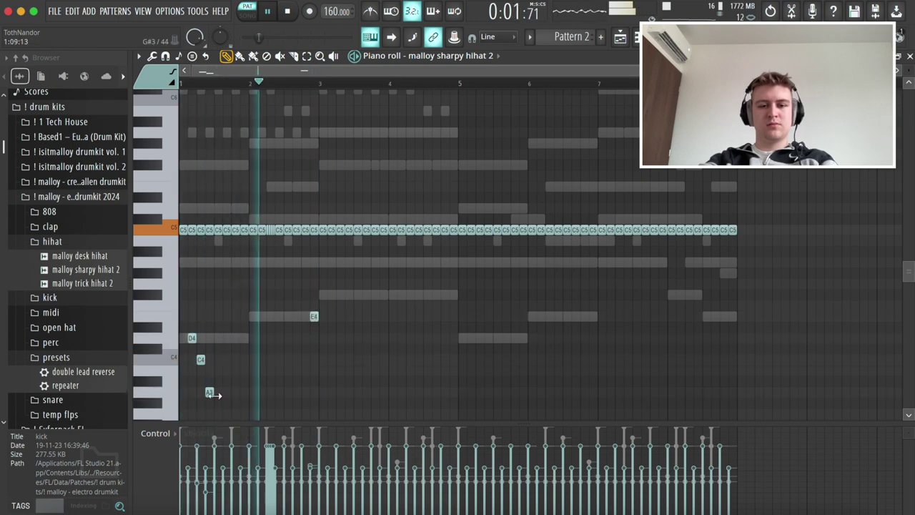
{"action": "key", "text": "space"}
{"action": "key", "text": "space"}
Add three consecutive quiet A3 hihat notes at the start of bar 2 and listen to the result.
{"action": "left_click", "coordinate": [253, 392]}
{"action": "left_click", "coordinate": [262, 392]}
{"action": "left_click", "coordinate": [270, 393]}
{"action": "left_click_drag", "start_coordinate": [301, 399], "coordinate": [187, 331]}
{"action": "key", "text": "space"}
{"action": "key", "text": "space"}
{"action": "key", "text": "super+a"}
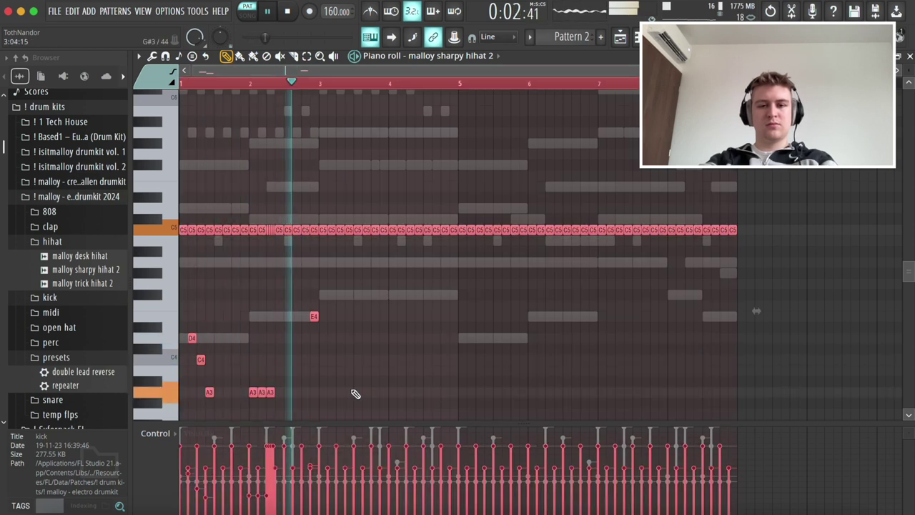
{"action": "key", "text": "super+d"}
Delete the C5 hihats from bar 3 onward and duplicate the two-bar hihat pattern into bars 3 and 4.
{"action": "left_click_drag", "start_coordinate": [323, 241], "coordinate": [604, 224], "text": "super"}
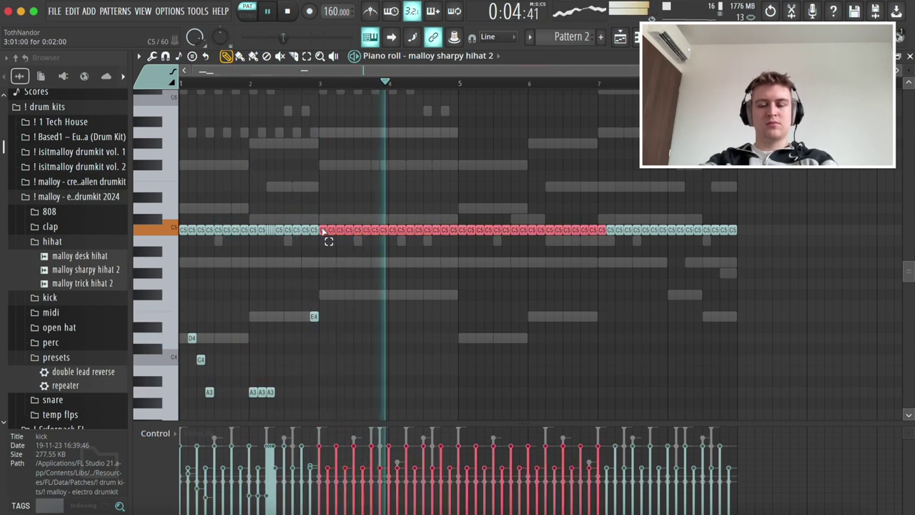
{"action": "left_click_drag", "start_coordinate": [321, 224], "coordinate": [891, 240], "text": "super"}
{"action": "key", "text": "Delete"}
{"action": "key", "text": "super+b"}
{"action": "key", "text": "space"}
{"action": "key", "text": "space"}
{"action": "key", "text": "super+d"}
{"action": "scroll", "coordinate": [343, 184], "scroll_direction": "down", "scroll_amount": 3}
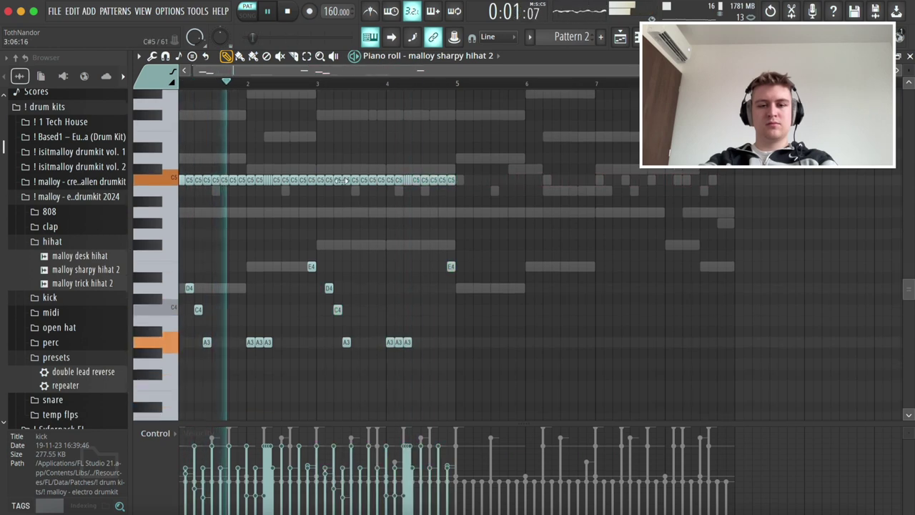
Vary the bar 3 hihats by raising the C4 note to D4 and deleting the A3 note after it.
{"action": "left_click", "coordinate": [336, 272]}
{"action": "right_click", "coordinate": [346, 327]}
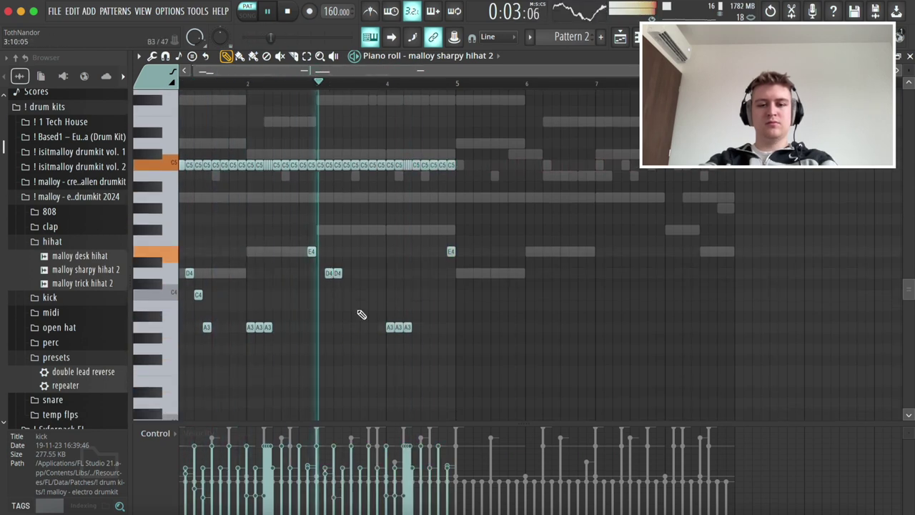
Delete the last two of the three consecutive A3 hihats in bar 4 and place two spaced A3 hihats further along the bar.
{"action": "right_click", "coordinate": [407, 326]}
{"action": "right_click", "coordinate": [399, 327]}
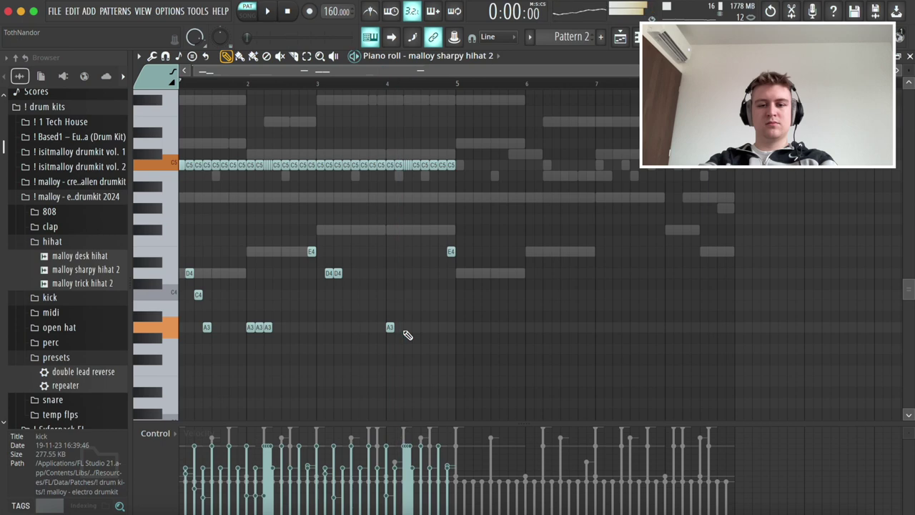
{"action": "left_click_drag", "start_coordinate": [403, 327], "coordinate": [446, 331]}
{"action": "left_click", "coordinate": [434, 327]}
Split the last A3 hihat of bar 4 into a fast roll.
{"action": "key", "text": "alt+a"}
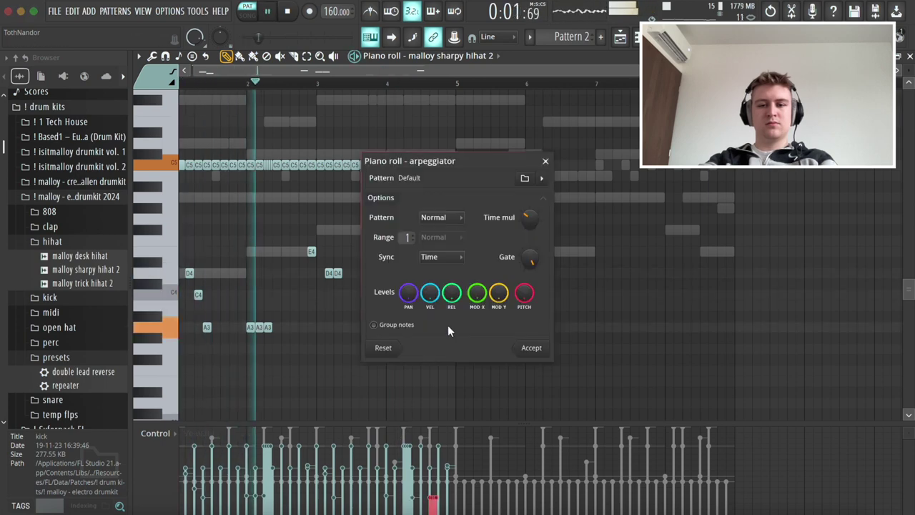
{"action": "left_click", "coordinate": [546, 160]}
{"action": "key", "text": "alt+a"}
{"action": "key", "text": "Return"}
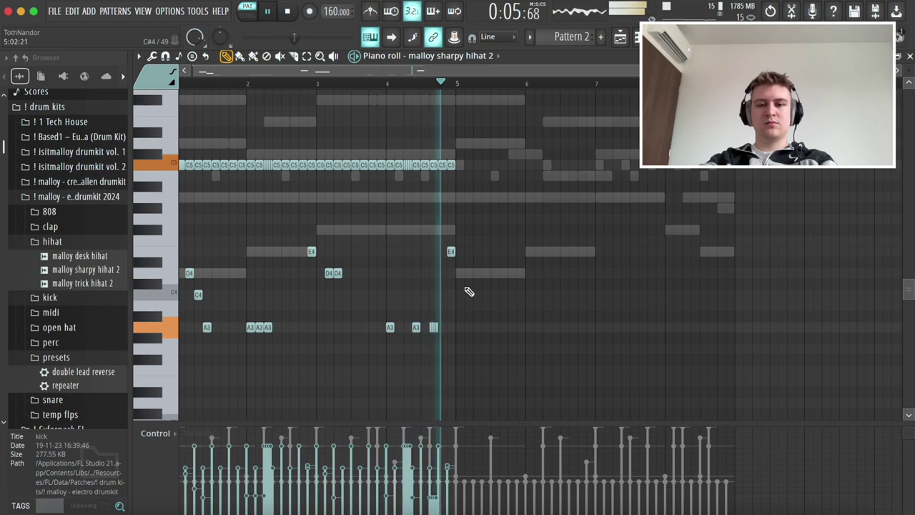
Duplicate the four-bar hihat pattern into bars 5 to 8 and delete C5 hits from the copy.
{"action": "key", "text": "ctrl+b"}
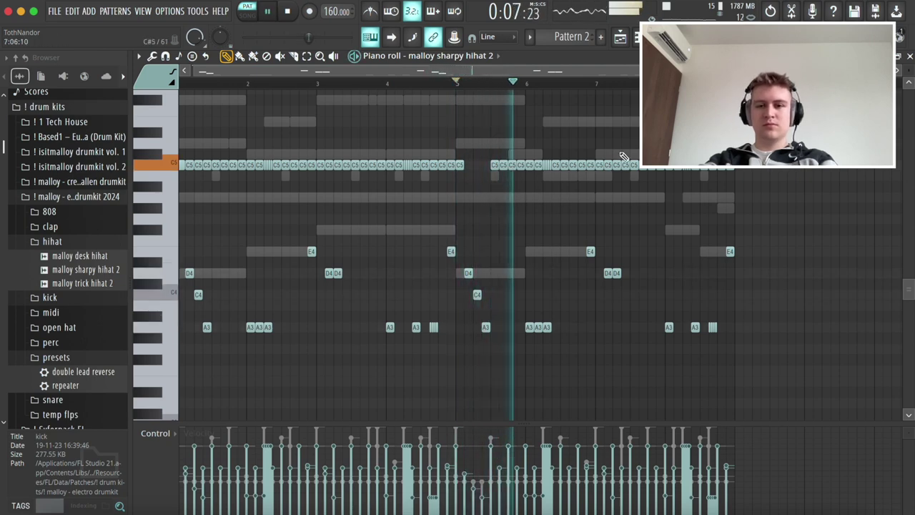
{"action": "right_click", "coordinate": [590, 166]}
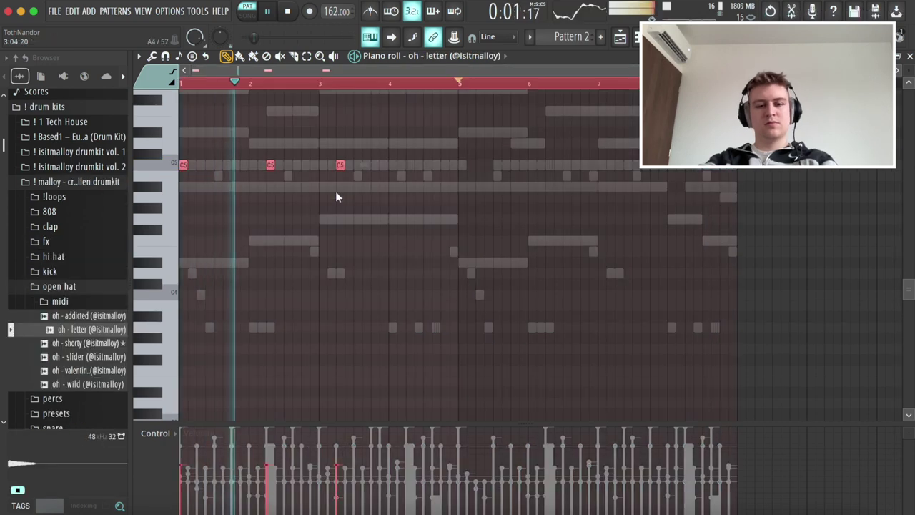
Nudge the bar 3 open hat slightly later, add two hits in bar 4 and duplicate the pattern into bars 5 to 8.
{"action": "key", "text": "ctrl+d"}
{"action": "left_click_drag", "start_coordinate": [343, 164], "coordinate": [351, 164]}
{"action": "left_click", "coordinate": [411, 164]}
{"action": "left_click", "coordinate": [436, 165]}
{"action": "left_click_drag", "start_coordinate": [447, 165], "coordinate": [438, 156]}
{"action": "key", "text": "ctrl+a"}
{"action": "key", "text": "ctrl+b"}
{"action": "key", "text": "ctrl+d"}
{"action": "key", "text": "Escape"}
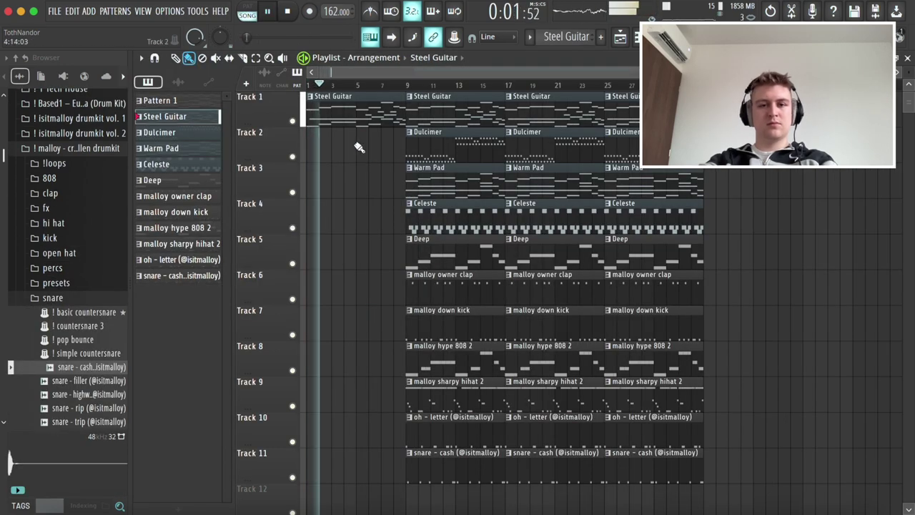
Make the Steel Guitar clip at bar 1 unique and delete its A#4, C5, D5 and F5 notes.
{"action": "left_click", "coordinate": [309, 97]}
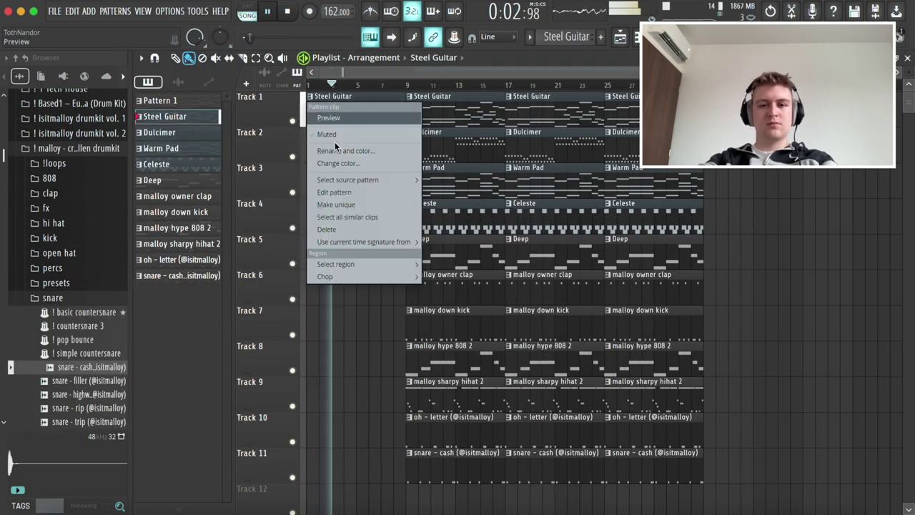
{"action": "left_click", "coordinate": [337, 204]}
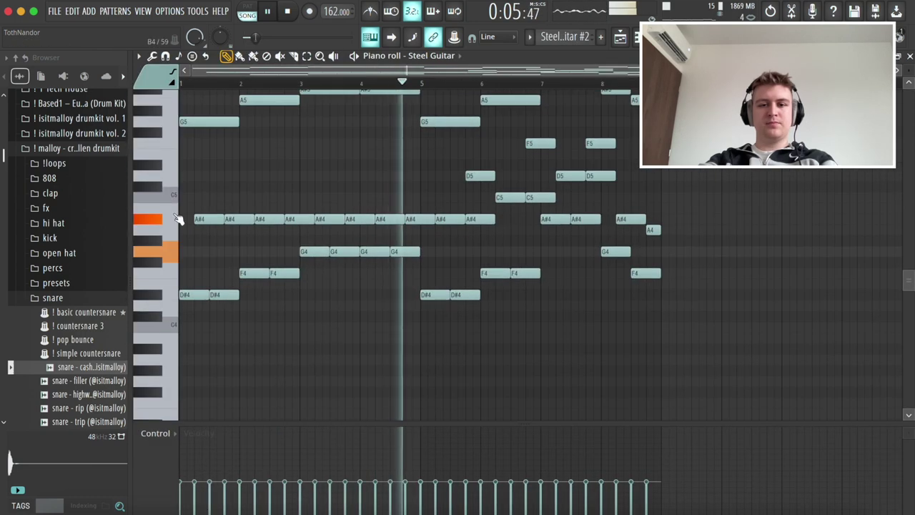
{"action": "left_click_drag", "start_coordinate": [200, 201], "coordinate": [682, 155]}
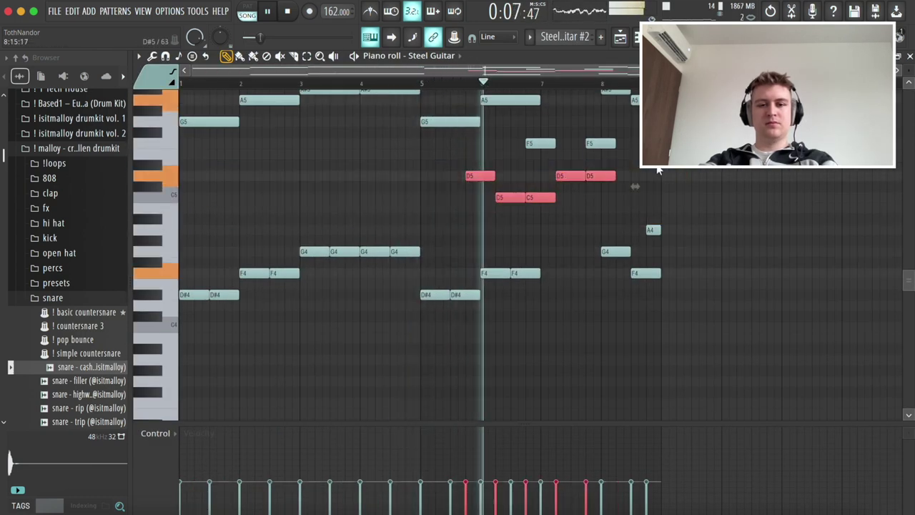
{"action": "key", "text": "Delete"}
{"action": "scroll", "coordinate": [649, 174], "scroll_direction": "up", "scroll_amount": 2}
{"action": "left_click_drag", "start_coordinate": [510, 191], "coordinate": [654, 219]}
{"action": "key", "text": "Delete"}
{"action": "key", "text": "space"}
Add an A#4 note filling the whole of bar 7 in the intro guitar pattern.
{"action": "left_click", "coordinate": [608, 317]}
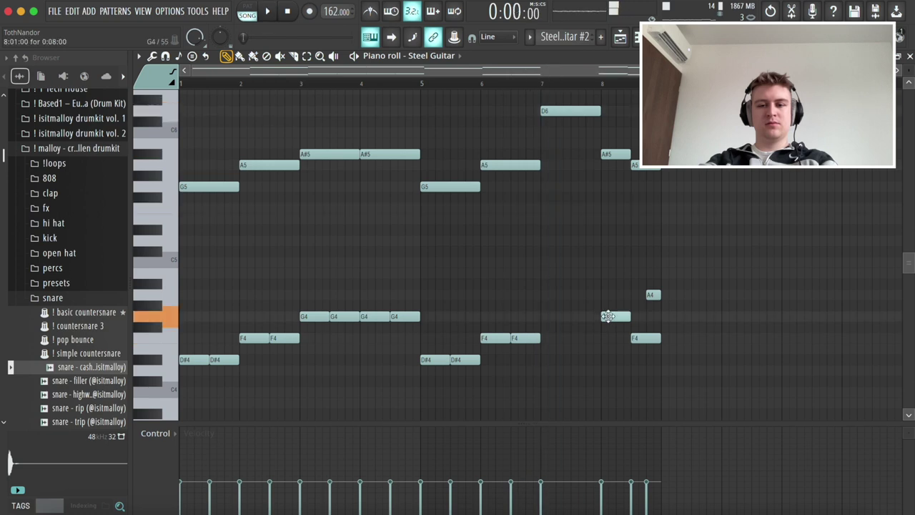
{"action": "left_click", "coordinate": [549, 285]}
{"action": "key", "text": "space"}
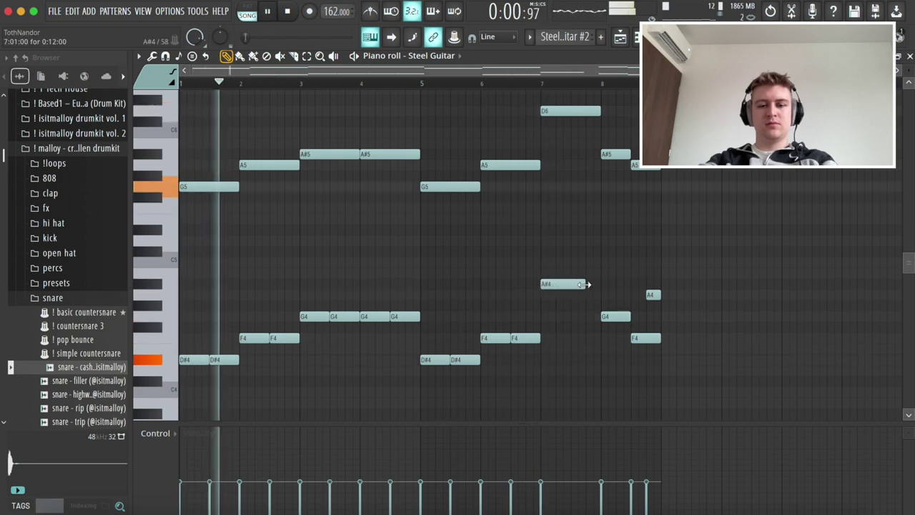
{"action": "left_click_drag", "start_coordinate": [569, 283], "coordinate": [600, 284]}
Delete the repeated second note of each low D#4, F4 and G4 pair and the A4 note in bar 8.
{"action": "left_click", "coordinate": [392, 315]}
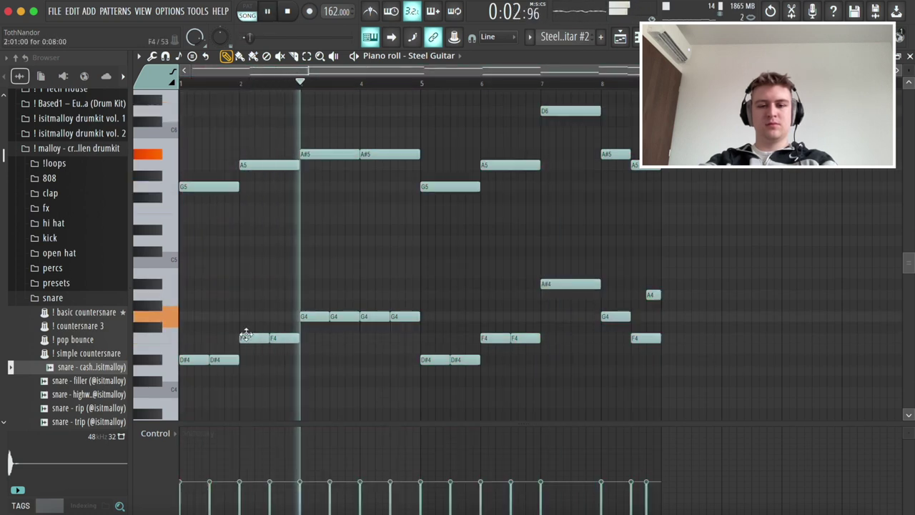
{"action": "right_click", "coordinate": [394, 315]}
{"action": "right_click", "coordinate": [346, 316]}
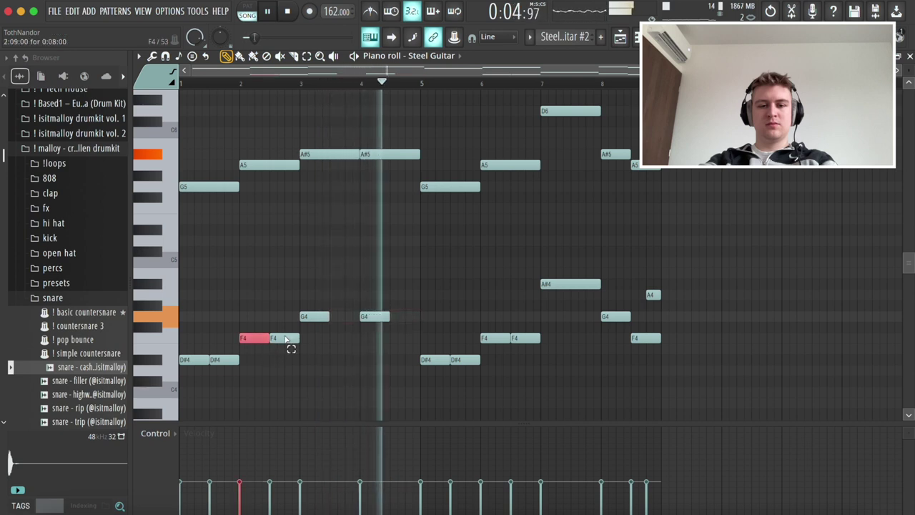
{"action": "right_click", "coordinate": [285, 338]}
{"action": "right_click", "coordinate": [226, 359]}
{"action": "right_click", "coordinate": [473, 360]}
{"action": "right_click", "coordinate": [529, 338]}
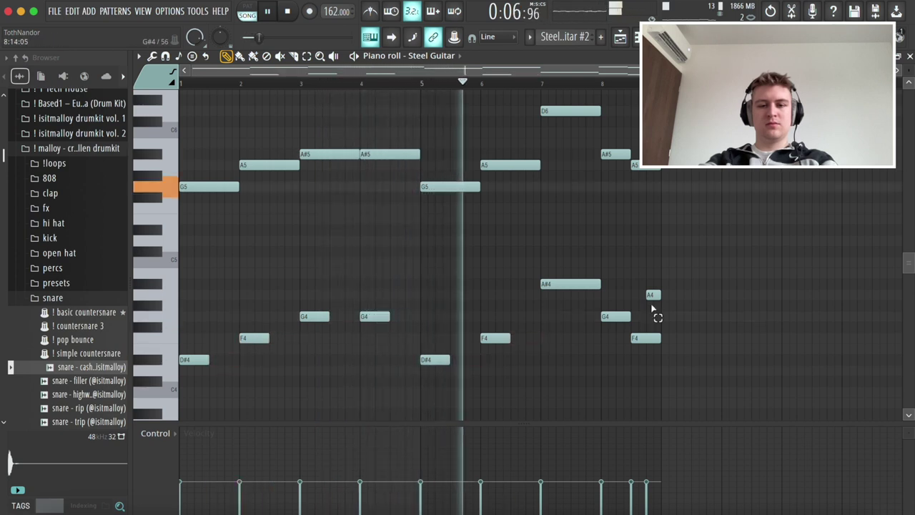
{"action": "right_click", "coordinate": [652, 294]}
Lengthen the low D#4, F4 and G4 notes in bars 1 to 6 to full bars, leaving out the bar 8 notes.
{"action": "left_click_drag", "start_coordinate": [164, 307], "coordinate": [164, 392]}
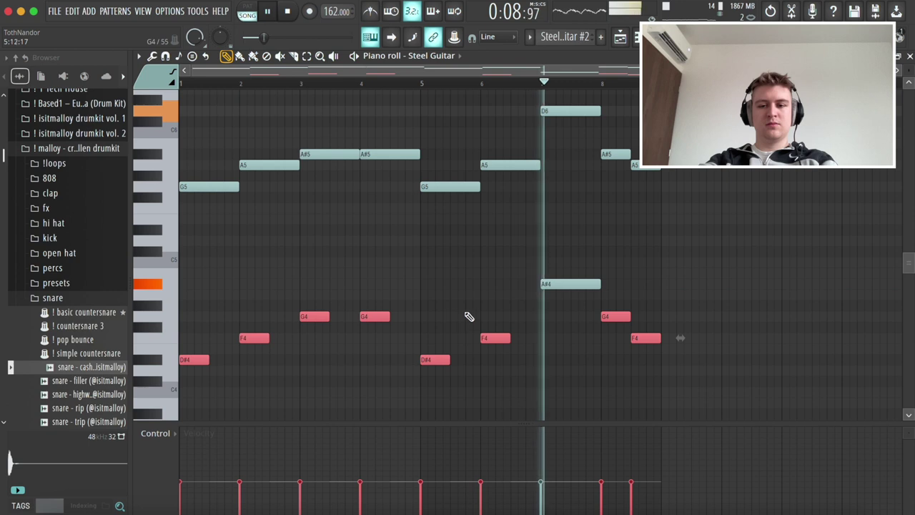
{"action": "left_click", "coordinate": [615, 319], "text": "shift+super"}
{"action": "left_click", "coordinate": [645, 336], "text": "shift+super"}
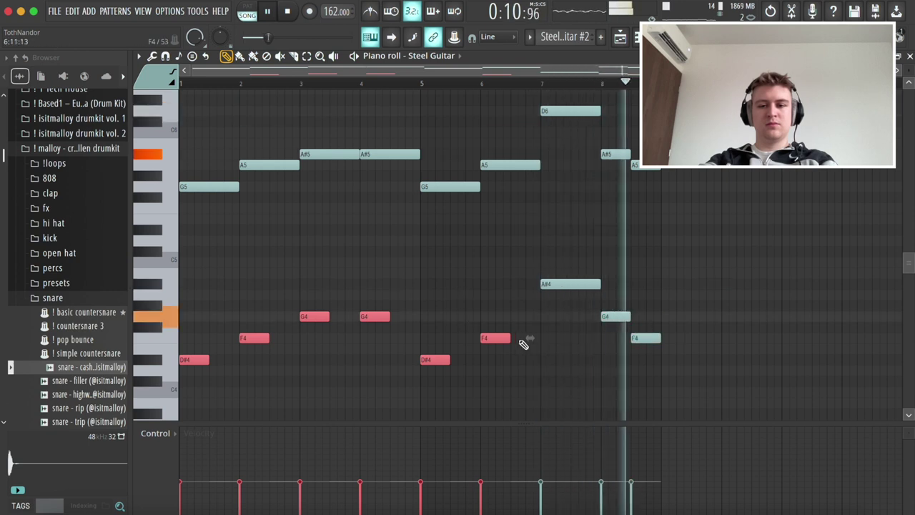
{"action": "left_click_drag", "start_coordinate": [509, 337], "coordinate": [540, 337]}
{"action": "key", "text": "super+d"}
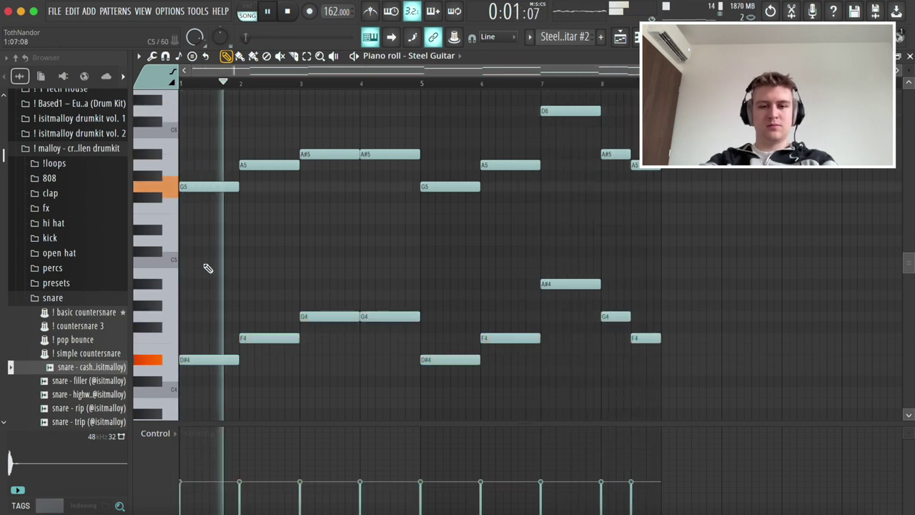
Play the simplified intro guitar part and return to the playlist.
{"action": "key", "text": "super+Down"}
{"action": "key", "text": "space"}
{"action": "key", "text": "space"}
{"action": "scroll", "coordinate": [292, 255], "scroll_direction": "up", "scroll_amount": 2}
{"action": "key", "text": "F5"}
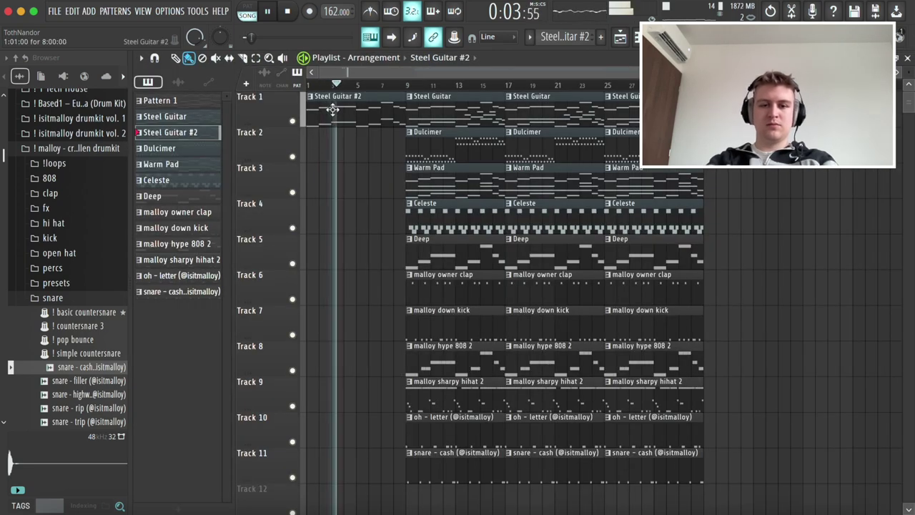
Open the Steel Guitar clip at bar 9 in the piano roll and strum its notes.
{"action": "key", "text": "F7"}
{"action": "key", "text": "F5"}
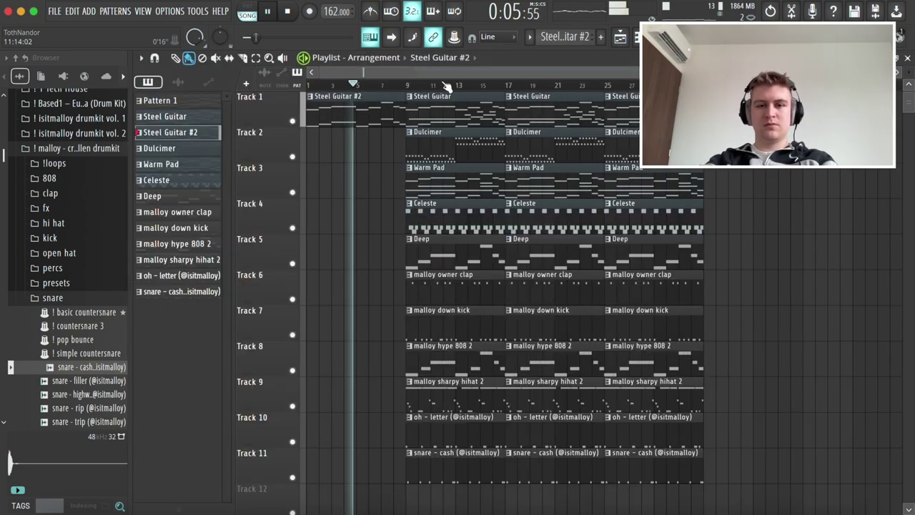
{"action": "double_click", "coordinate": [444, 101]}
{"action": "key", "text": "alt+s"}
{"action": "key", "text": "Escape"}
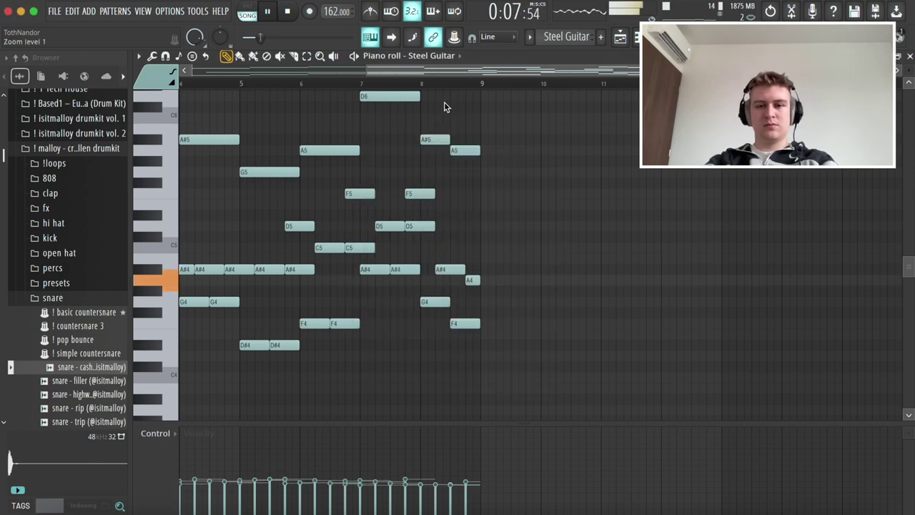
Delete the clap, kick, 808, hihat, open hat and snare clips at bar 9 of the arrangement.
{"action": "key", "text": "F5"}
{"action": "left_click", "coordinate": [437, 275], "text": "super"}
{"action": "left_click_drag", "start_coordinate": [445, 264], "coordinate": [459, 402]}
{"action": "left_click_drag", "start_coordinate": [431, 283], "coordinate": [458, 448]}
{"action": "key", "text": "Delete"}
{"action": "right_click", "coordinate": [459, 459]}
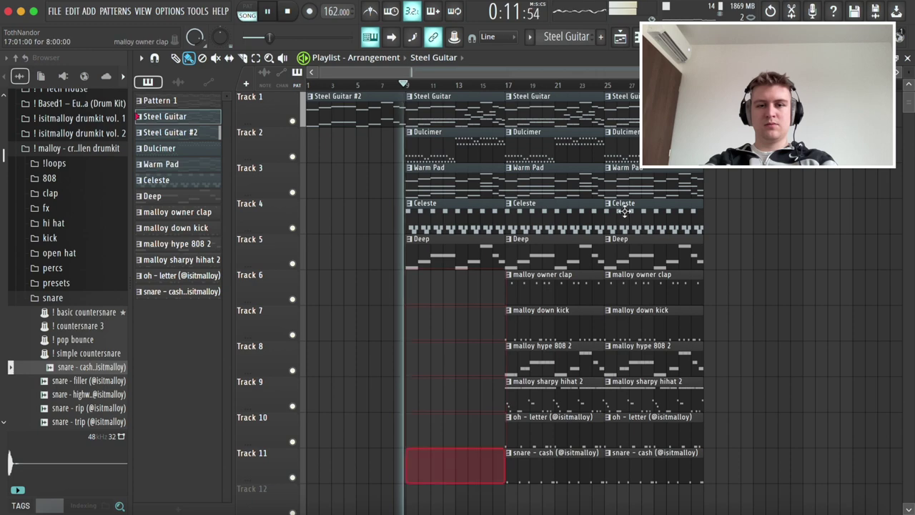
{"action": "key", "text": "F6"}
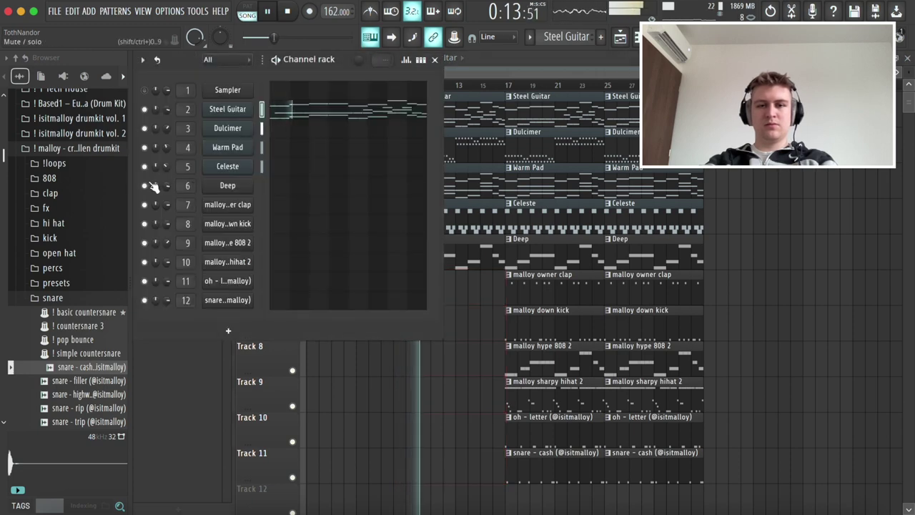
{"action": "key", "text": "F6"}
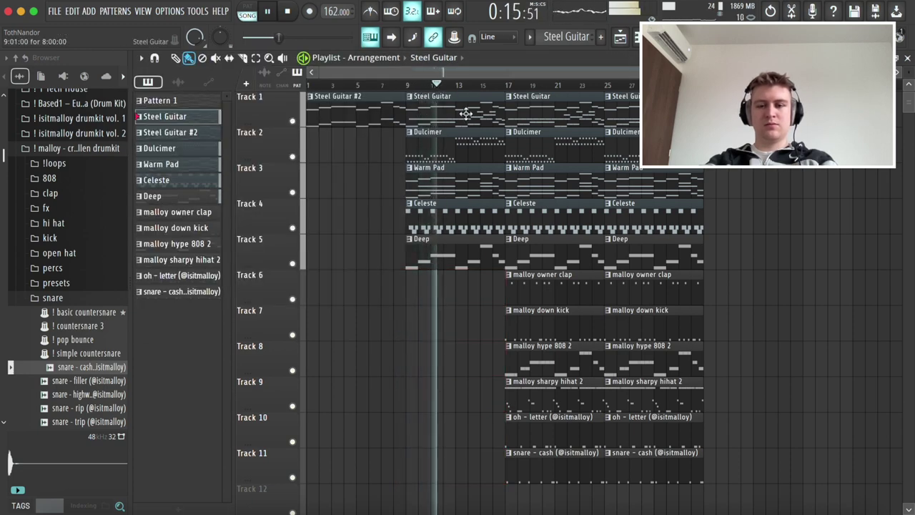
Delete the Dulcimer, Warm Pad and Deep clips at bars 17 and 25, plus the Celeste clip at bar 17.
{"action": "right_click", "coordinate": [531, 250]}
{"action": "right_click", "coordinate": [533, 149]}
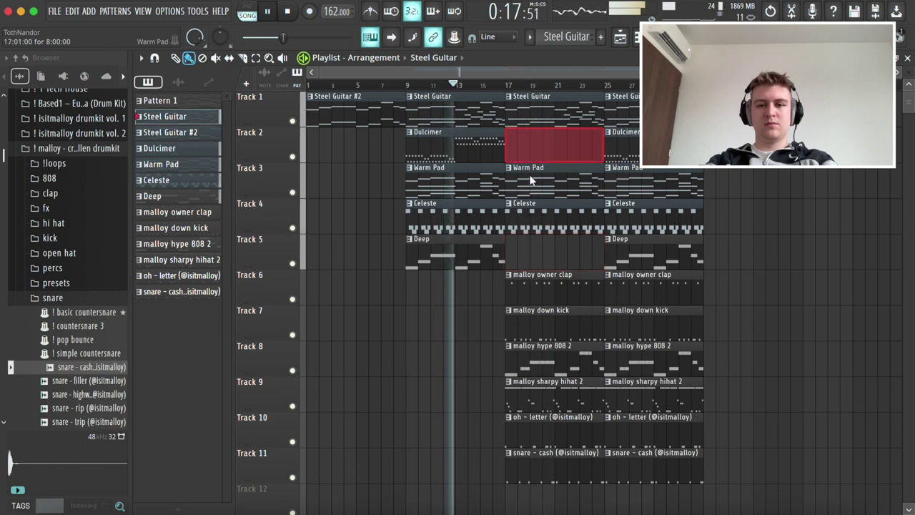
{"action": "right_click", "coordinate": [531, 181]}
{"action": "right_click", "coordinate": [535, 214]}
{"action": "right_click", "coordinate": [643, 187]}
{"action": "right_click", "coordinate": [647, 146]}
{"action": "right_click", "coordinate": [657, 253]}
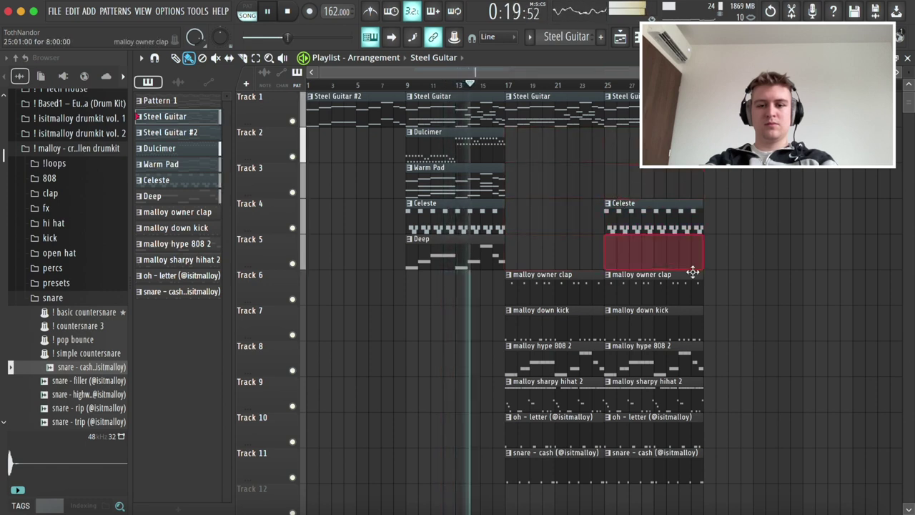
Delete the open hat and snare clips at bar 17 and shift all the remaining drum clips down one track.
{"action": "right_click", "coordinate": [548, 439]}
{"action": "right_click", "coordinate": [547, 461]}
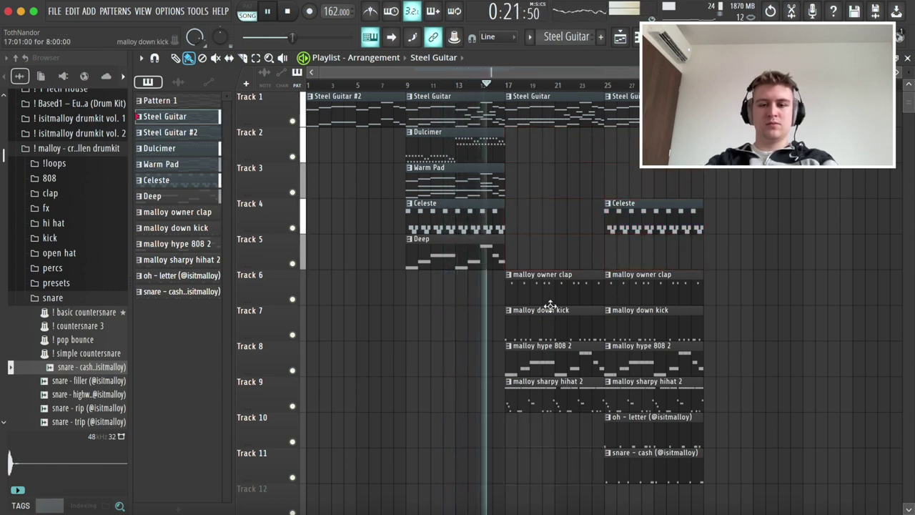
{"action": "left_click_drag", "start_coordinate": [549, 295], "coordinate": [729, 480]}
{"action": "key", "text": "shift+Down"}
{"action": "left_click", "coordinate": [723, 407]}
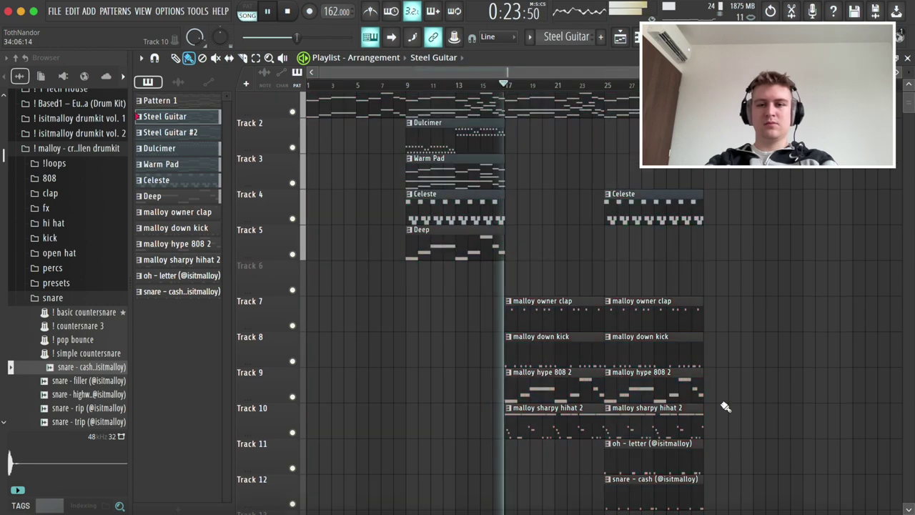
{"action": "scroll", "coordinate": [724, 406], "scroll_direction": "down", "scroll_amount": 3}
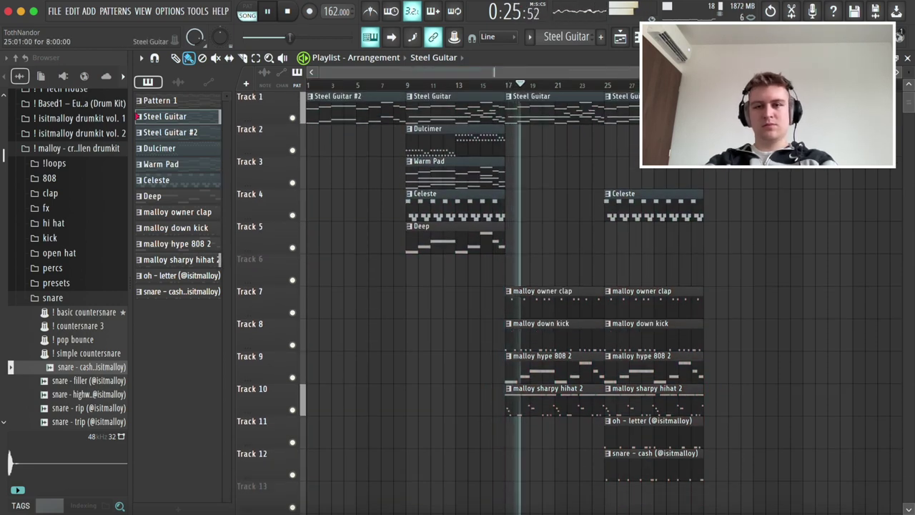
Lower the malloy hype 808 2 fader in the mixer.
{"action": "scroll", "coordinate": [665, 93], "scroll_direction": "down", "scroll_amount": 1}
{"action": "left_click", "coordinate": [683, 36]}
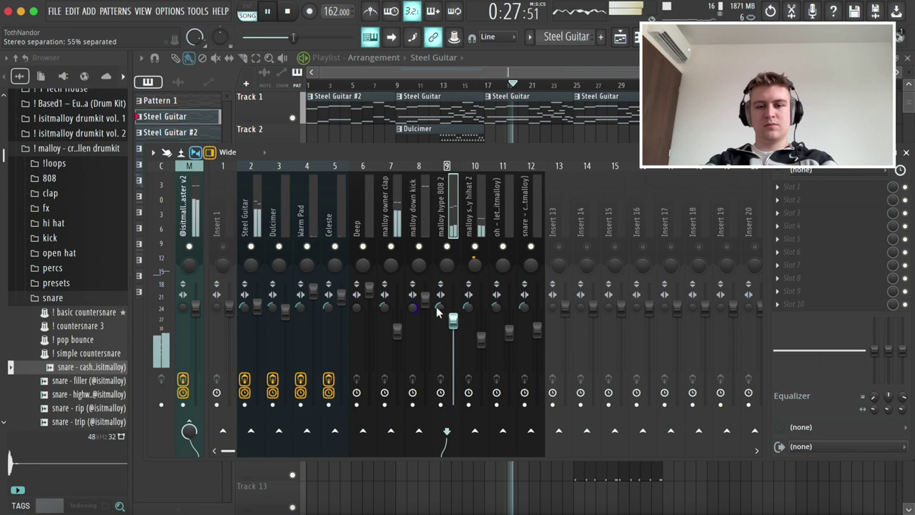
{"action": "left_click_drag", "start_coordinate": [452, 320], "coordinate": [452, 331]}
{"action": "key", "text": "F9"}
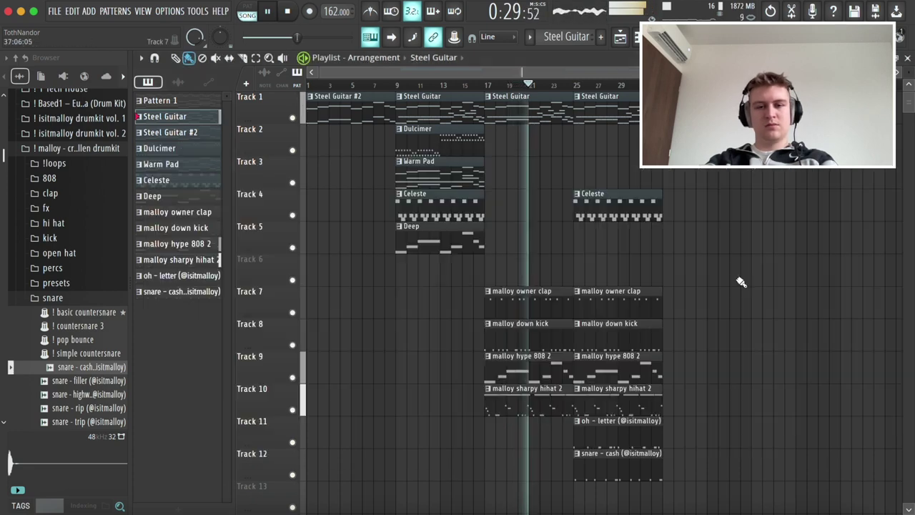
Move every clip except the intro Steel Guitar #2 down one track.
{"action": "left_click_drag", "start_coordinate": [487, 167], "coordinate": [685, 145]}
{"action": "left_click_drag", "start_coordinate": [278, 145], "coordinate": [273, 467]}
{"action": "scroll", "coordinate": [272, 467], "scroll_direction": "down", "scroll_amount": 1}
{"action": "left_click_drag", "start_coordinate": [455, 93], "coordinate": [544, 114]}
{"action": "key", "text": "shift+Down"}
Copy Steel Guitar #2 and Warm Pad clips into bars 33 to 48, with Dulcimer and Celeste copies at bar 41.
{"action": "left_click", "coordinate": [576, 105], "text": "ctrl"}
{"action": "left_click_drag", "start_coordinate": [365, 103], "coordinate": [689, 190]}
{"action": "key", "text": "ctrl+b"}
{"action": "left_click_drag", "start_coordinate": [603, 239], "coordinate": [771, 236], "text": "shift"}
Duplicate the clap, kick, 808 and hihat clips from bars 17 to 32 into bars 33 to 48.
{"action": "scroll", "coordinate": [694, 305], "scroll_direction": "down", "scroll_amount": 1}
{"action": "left_click_drag", "start_coordinate": [565, 433], "coordinate": [514, 307], "text": "ctrl"}
{"action": "key", "text": "ctrl+b"}
{"action": "left_click", "coordinate": [541, 300], "text": "ctrl"}
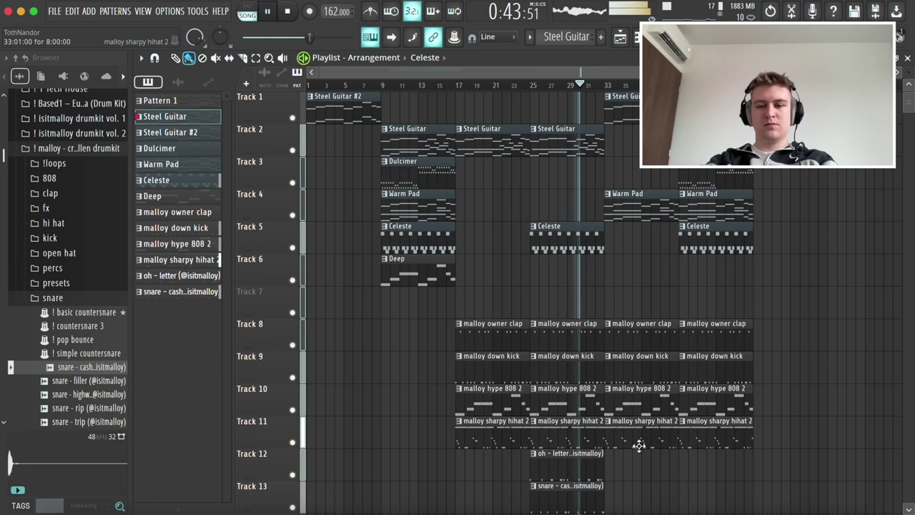
Delete the kick clip at bar 33 and trim the clap and hihat clips to start at bar 35 and the 808 at bar 34.
{"action": "right_click", "coordinate": [638, 444]}
{"action": "right_click", "coordinate": [641, 369]}
{"action": "left_click", "coordinate": [583, 429], "text": "ctrl"}
{"action": "key", "text": "ctrl+b"}
{"action": "left_click_drag", "start_coordinate": [631, 431], "coordinate": [623, 346], "text": "ctrl"}
{"action": "left_click", "coordinate": [621, 372], "text": "ctrl"}
{"action": "left_click_drag", "start_coordinate": [624, 410], "coordinate": [617, 411]}
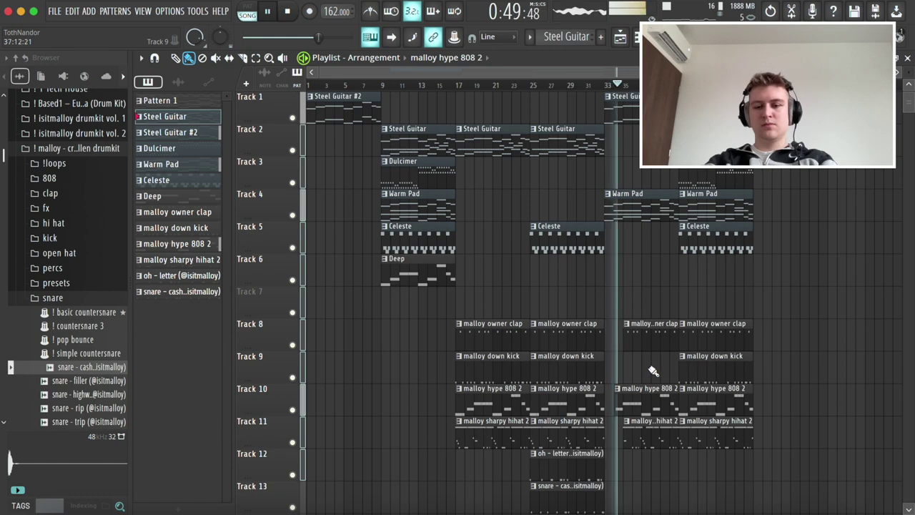
Trim the final bar off the clap, kick, 808 and hihat clips at bar 41 and duplicate the whole arrangement to bar 49.
{"action": "left_click_drag", "start_coordinate": [719, 325], "coordinate": [733, 429], "text": "ctrl"}
{"action": "left_click_drag", "start_coordinate": [749, 355], "coordinate": [743, 356]}
{"action": "key", "text": "ctrl+a"}
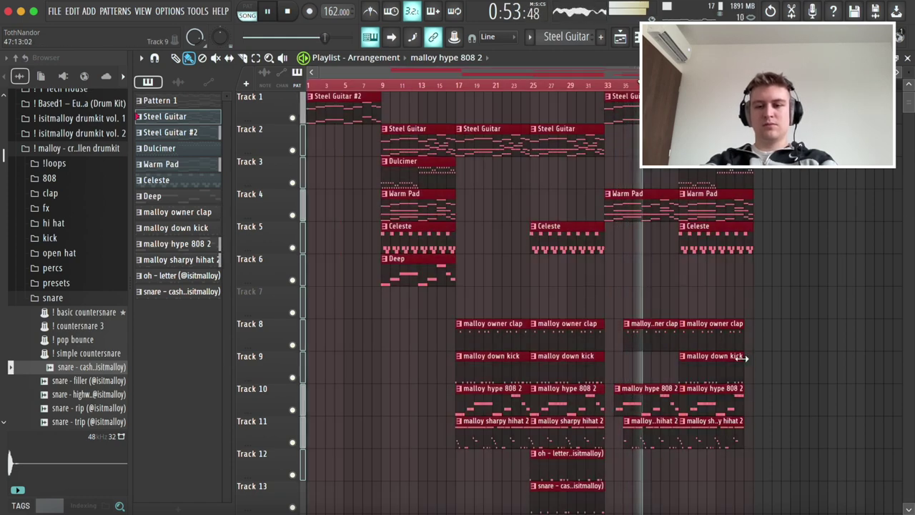
{"action": "scroll", "coordinate": [763, 361], "scroll_direction": "down", "scroll_amount": 2}
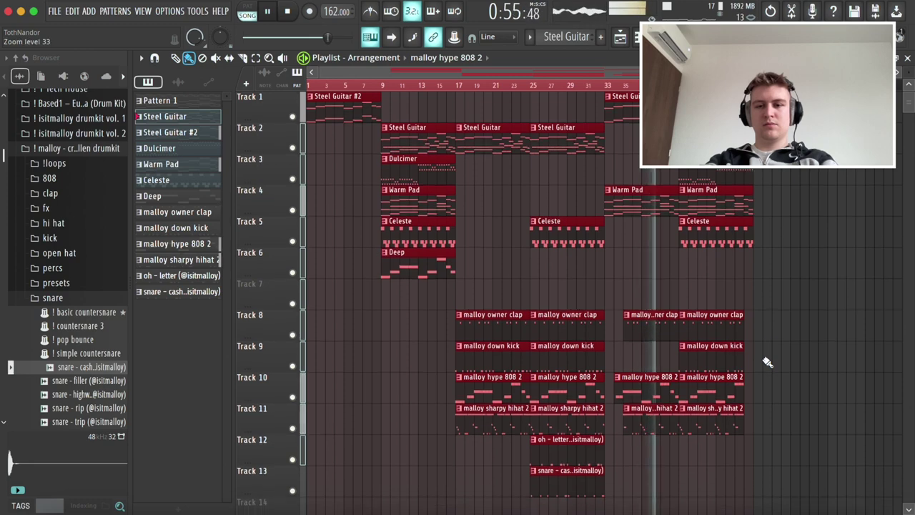
{"action": "key", "text": "ctrl+b"}
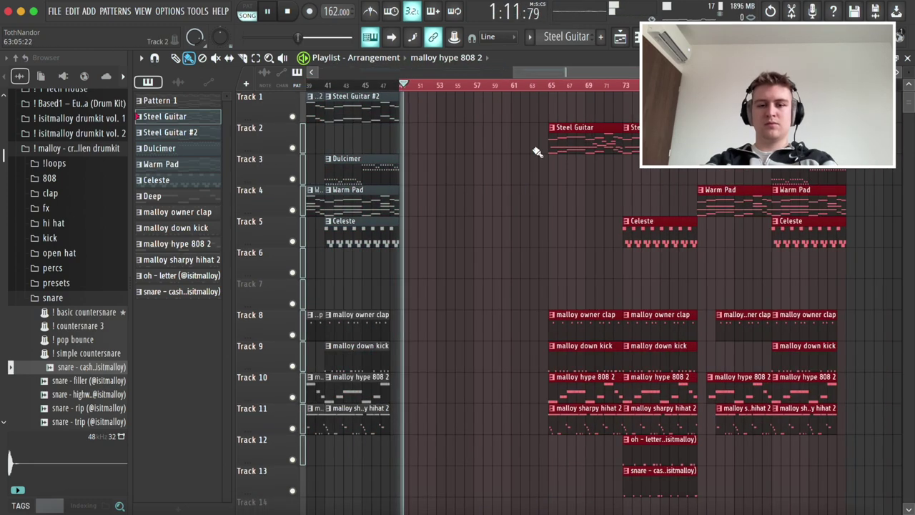
Undo the last arrangement duplication and duplicate the clips from bars 17 to 48 into bars 49 to 80.
{"action": "key", "text": "ctrl+z"}
{"action": "left_click", "coordinate": [536, 159], "text": "ctrl"}
{"action": "left_click_drag", "start_coordinate": [722, 496], "coordinate": [493, 108]}
{"action": "key", "text": "ctrl+b"}
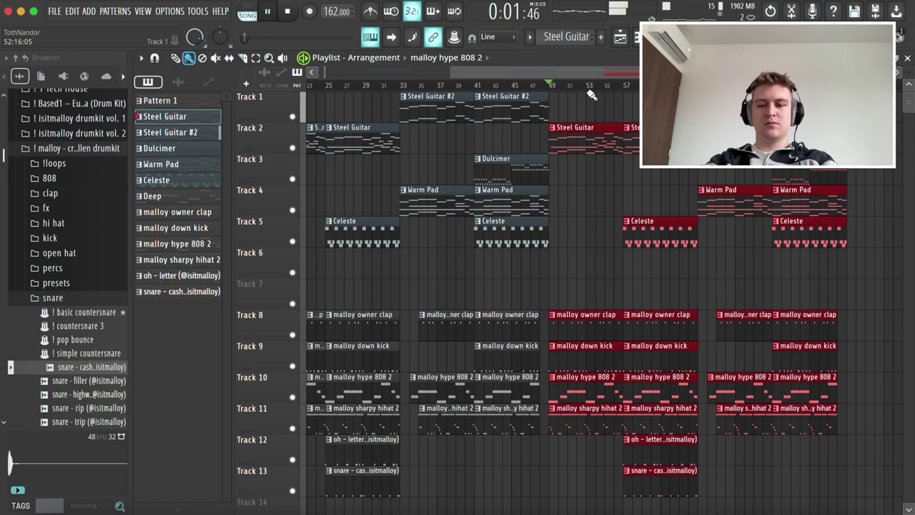
{"action": "left_click", "coordinate": [535, 88]}
{"action": "left_click", "coordinate": [592, 102], "text": "ctrl"}
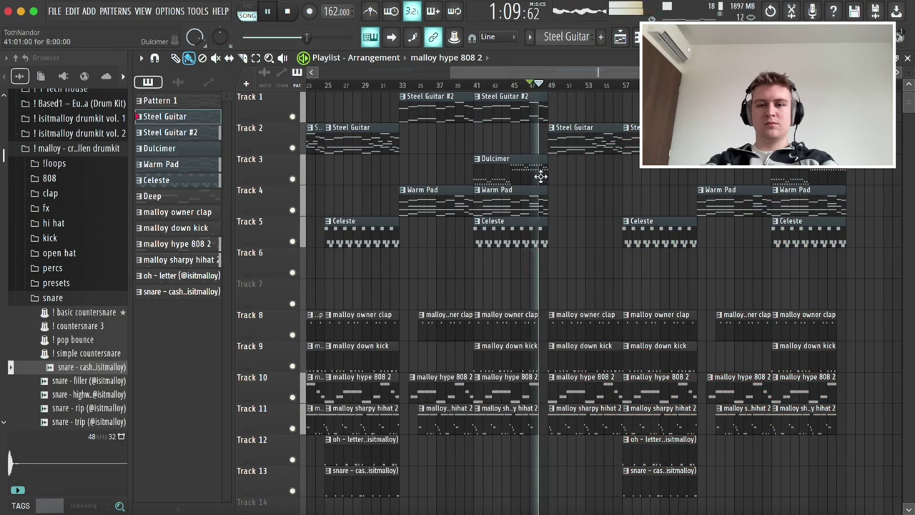
Duplicate the Warm Pad clip into bars 49 and 57 and copy the Dulcimer clip to bar 57.
{"action": "left_click", "coordinate": [538, 201], "text": "ctrl"}
{"action": "key", "text": "ctrl+b"}
{"action": "scroll", "coordinate": [642, 204], "scroll_direction": "down", "scroll_amount": 2}
{"action": "key", "text": "ctrl+b"}
{"action": "left_click_drag", "start_coordinate": [586, 177], "coordinate": [699, 174]}
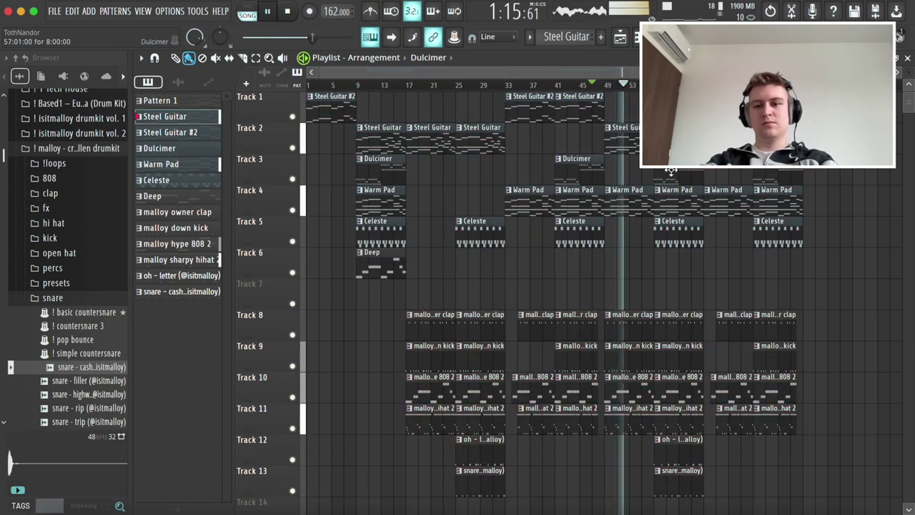
Delete the Warm Pad clip at bar 65 and duplicate the Celeste clip from bar 57 into bar 65.
{"action": "key", "text": "Delete"}
{"action": "left_click", "coordinate": [686, 230], "text": "ctrl"}
{"action": "key", "text": "ctrl+b"}
Replace the drum clips after bar 65 with clap, kick, 808 and hihat copies from bar 57, trimmed to start at bar 67.
{"action": "left_click_drag", "start_coordinate": [749, 388], "coordinate": [774, 420]}
{"action": "key", "text": "Delete"}
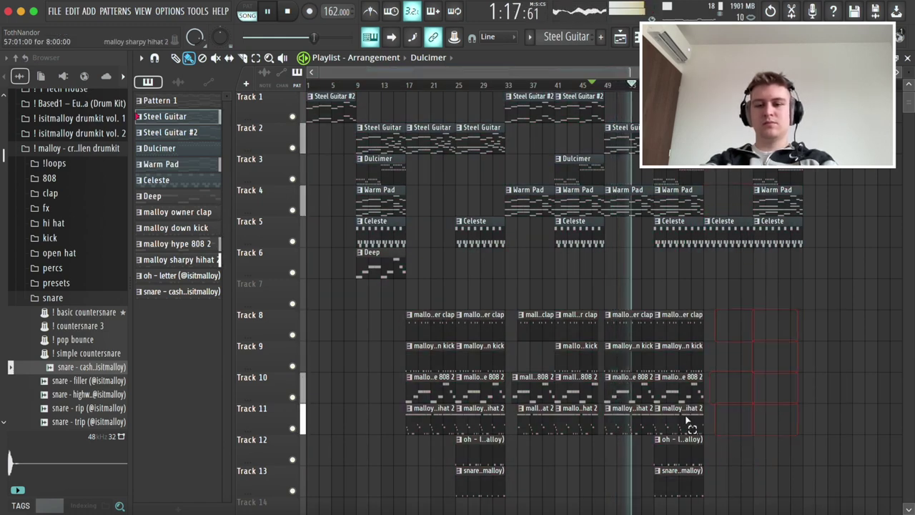
{"action": "left_click_drag", "start_coordinate": [684, 416], "coordinate": [693, 326]}
{"action": "key", "text": "ctrl+b"}
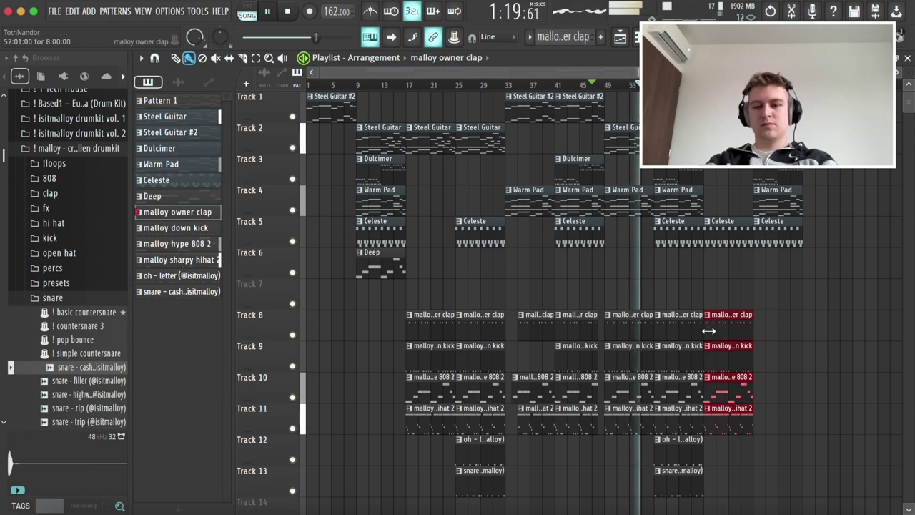
{"action": "key", "text": "ctrl+a"}
{"action": "key", "text": "ctrl+d"}
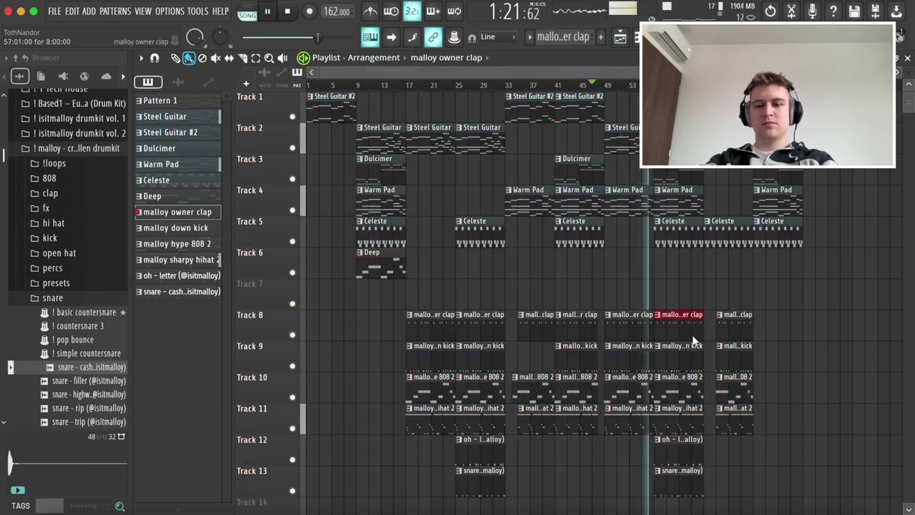
Copy the clap, hihat, open hat and snare clips to bar 73, trim off their final bar and delete the stray clap copy.
{"action": "left_click_drag", "start_coordinate": [683, 443], "coordinate": [690, 486]}
{"action": "key", "text": "ctrl+b"}
{"action": "left_click_drag", "start_coordinate": [790, 312], "coordinate": [799, 299]}
{"action": "key", "text": "ctrl+z"}
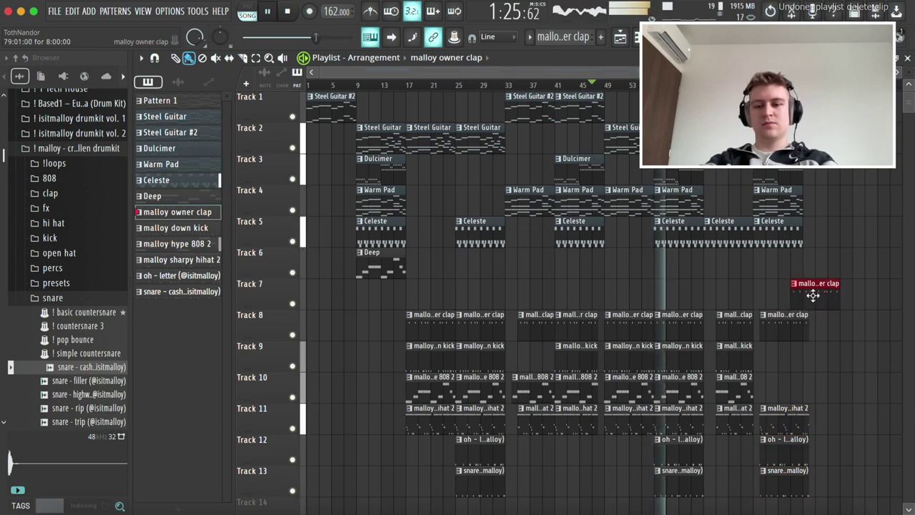
{"action": "right_click", "coordinate": [812, 295]}
{"action": "left_click_drag", "start_coordinate": [795, 315], "coordinate": [786, 480]}
{"action": "left_click_drag", "start_coordinate": [786, 409], "coordinate": [796, 412]}
Copy the Deep bass clip from bar 9 to bar 73 on Track 6.
{"action": "left_click_drag", "start_coordinate": [384, 264], "coordinate": [805, 286]}
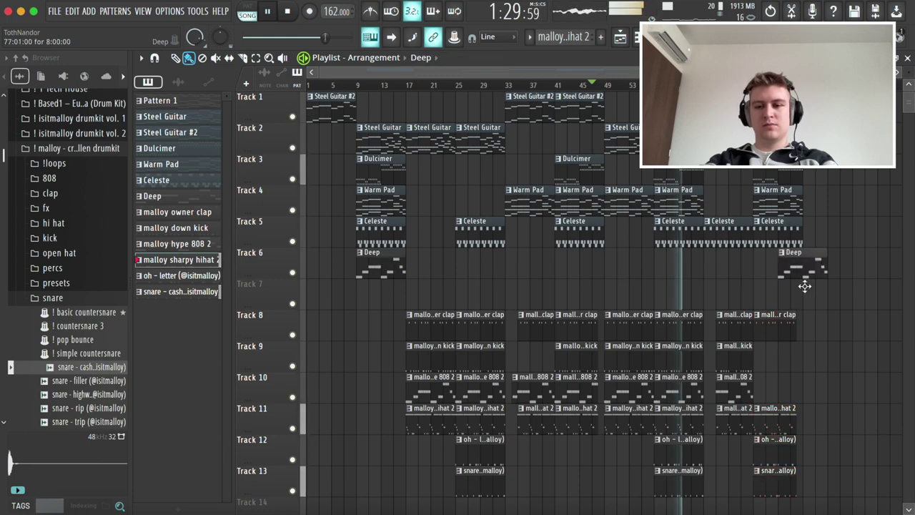
{"action": "scroll", "coordinate": [851, 311], "scroll_direction": "down", "scroll_amount": 2}
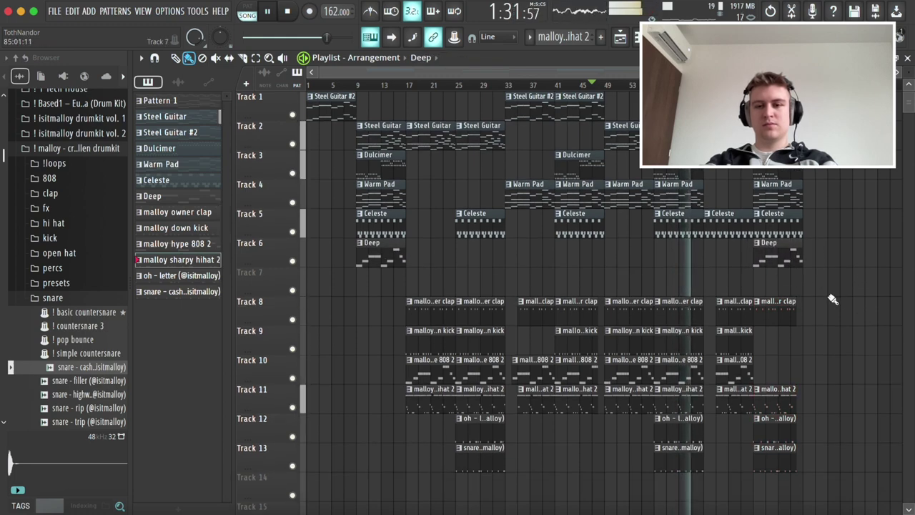